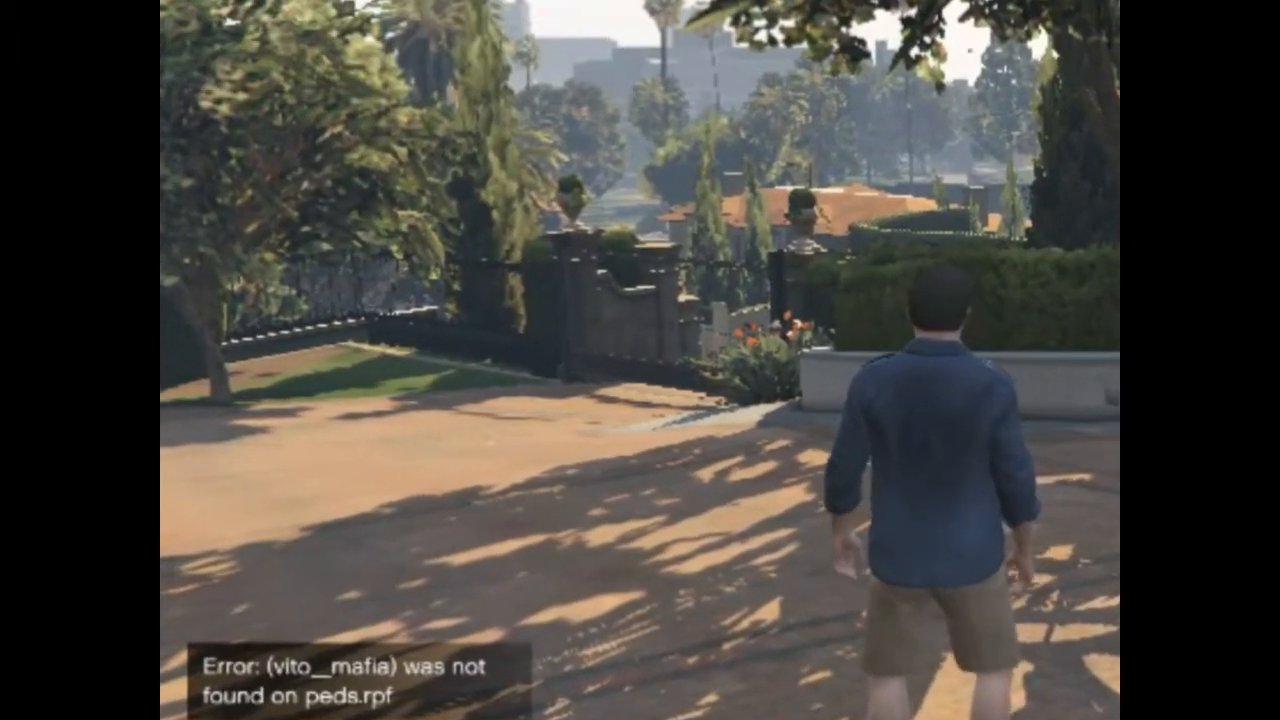
key(Return)
key(Return)
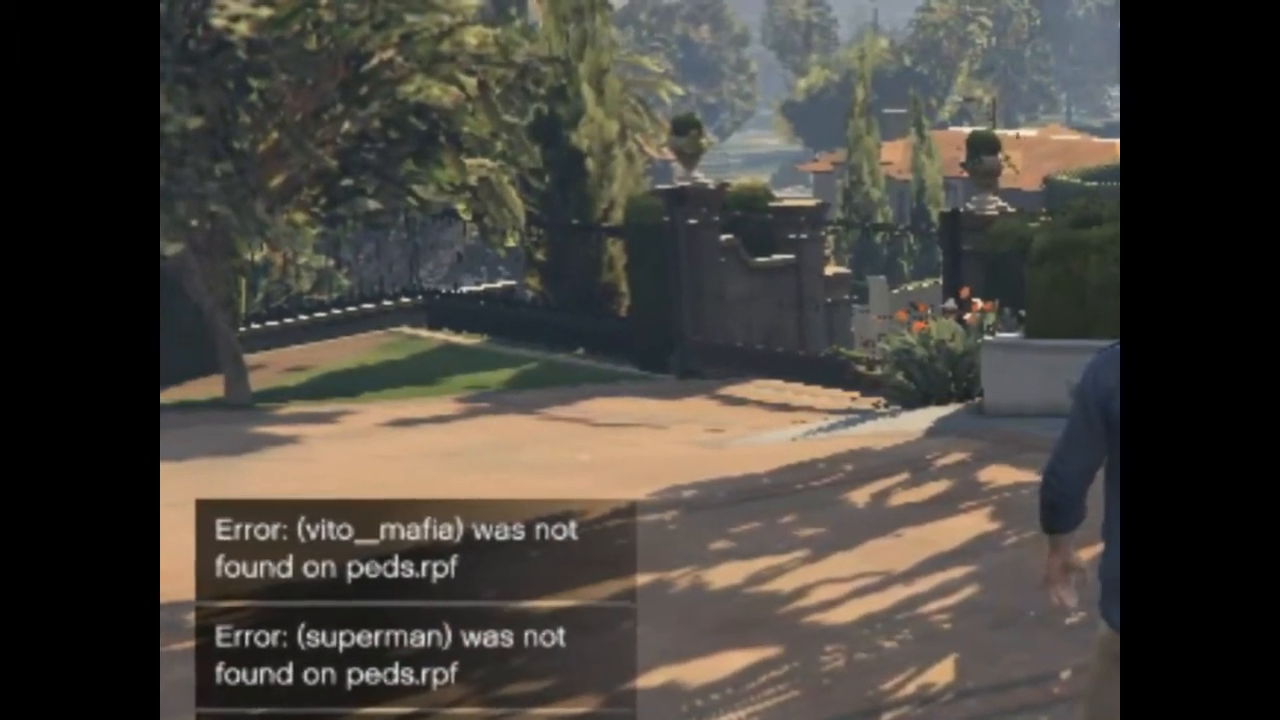
key(Return)
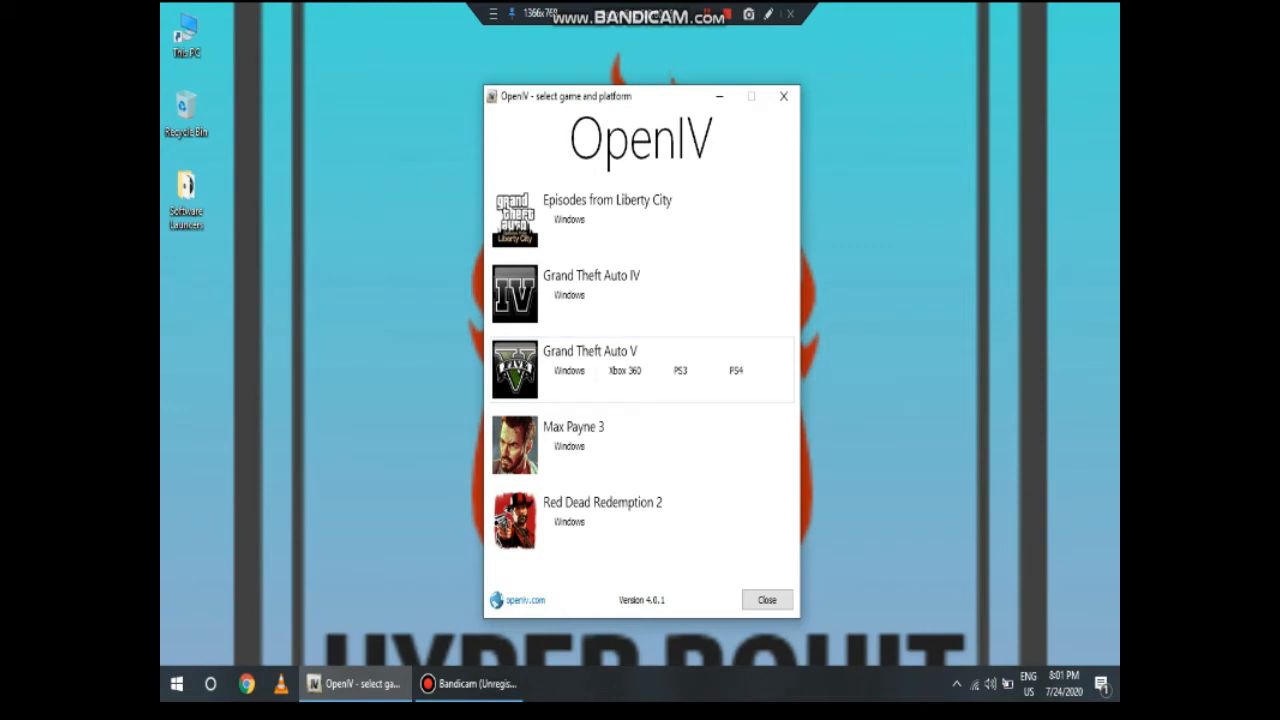
- Load the Windows version of Grand Theft Auto V and open the folder mods/update/update.rpf/common/data
click(570, 371)
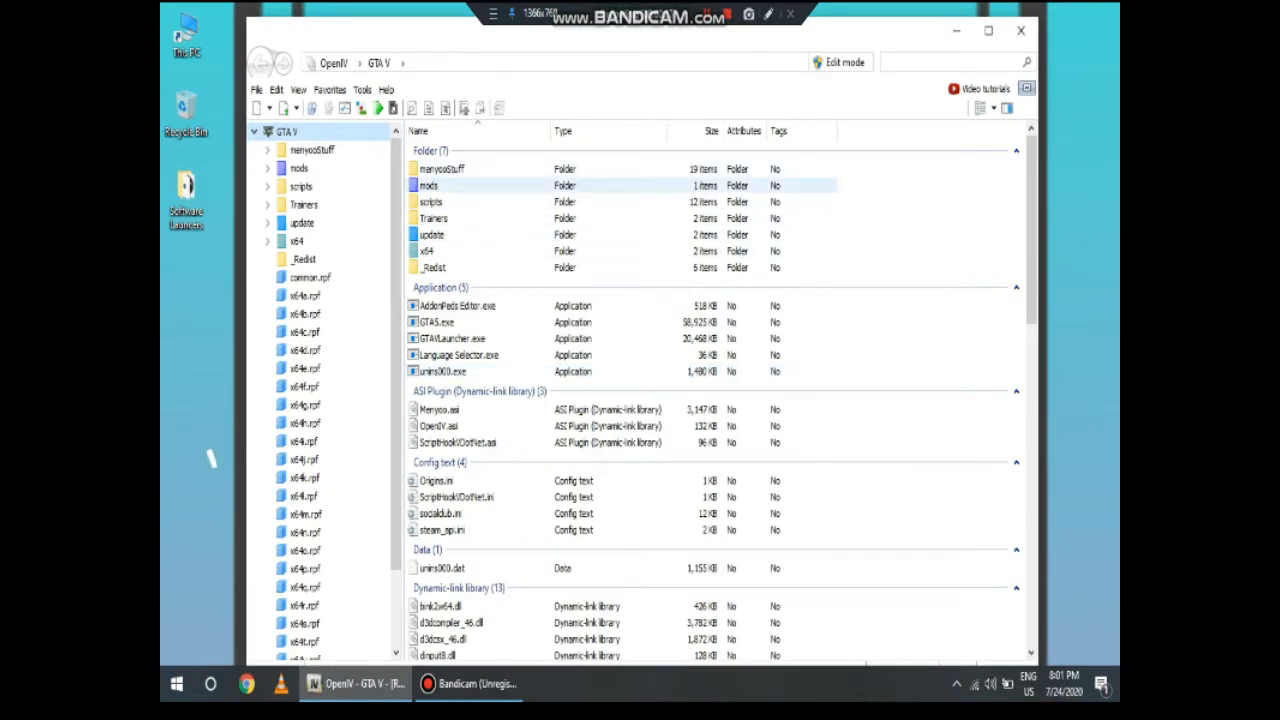
double_click(428, 185)
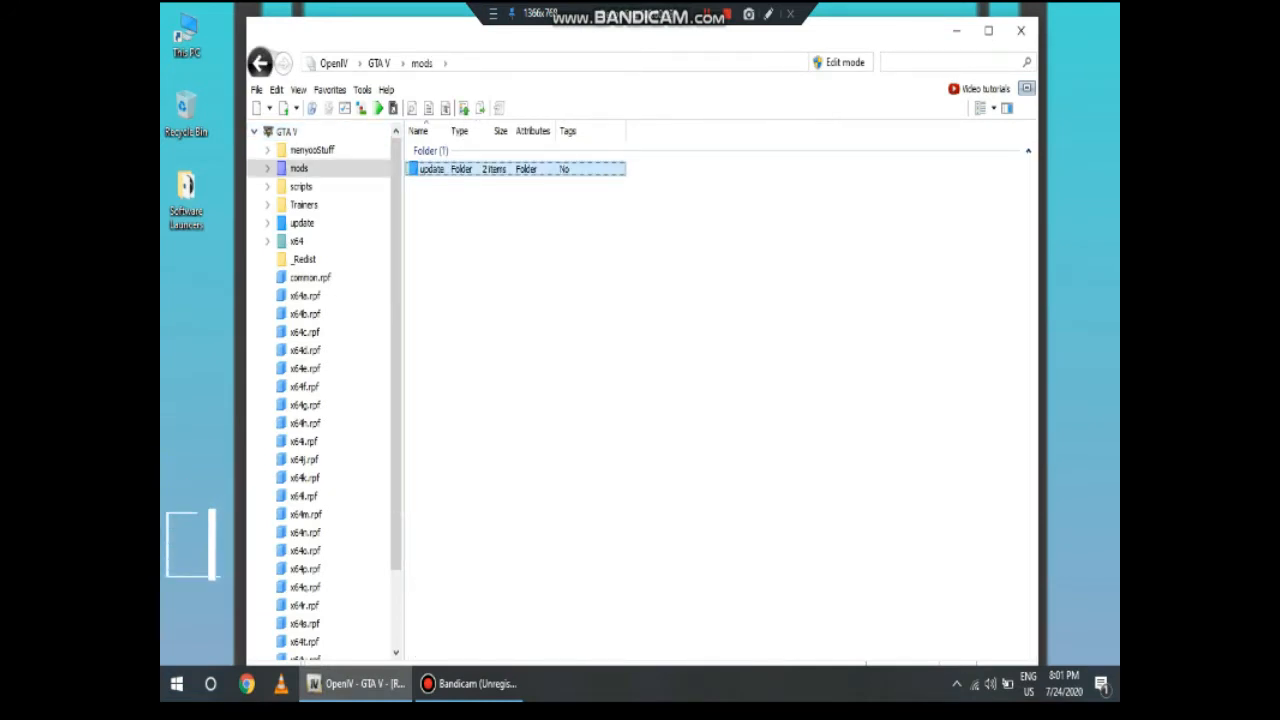
double_click(432, 169)
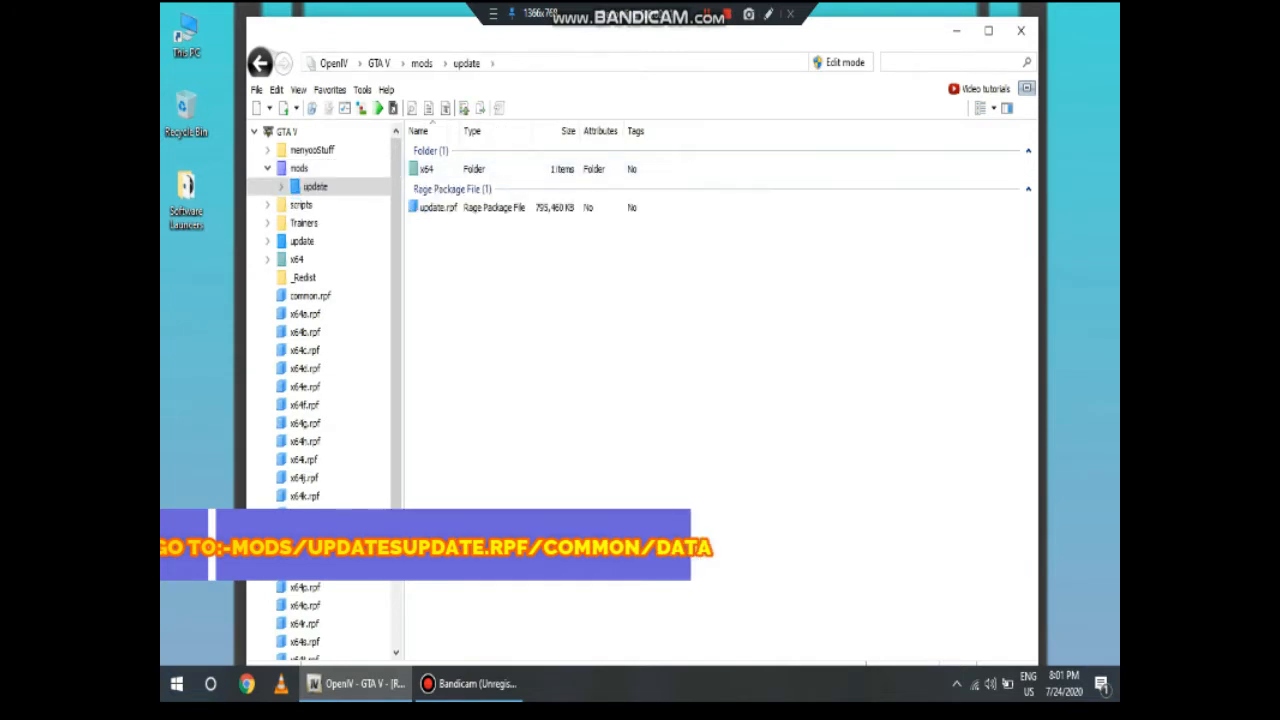
double_click(437, 207)
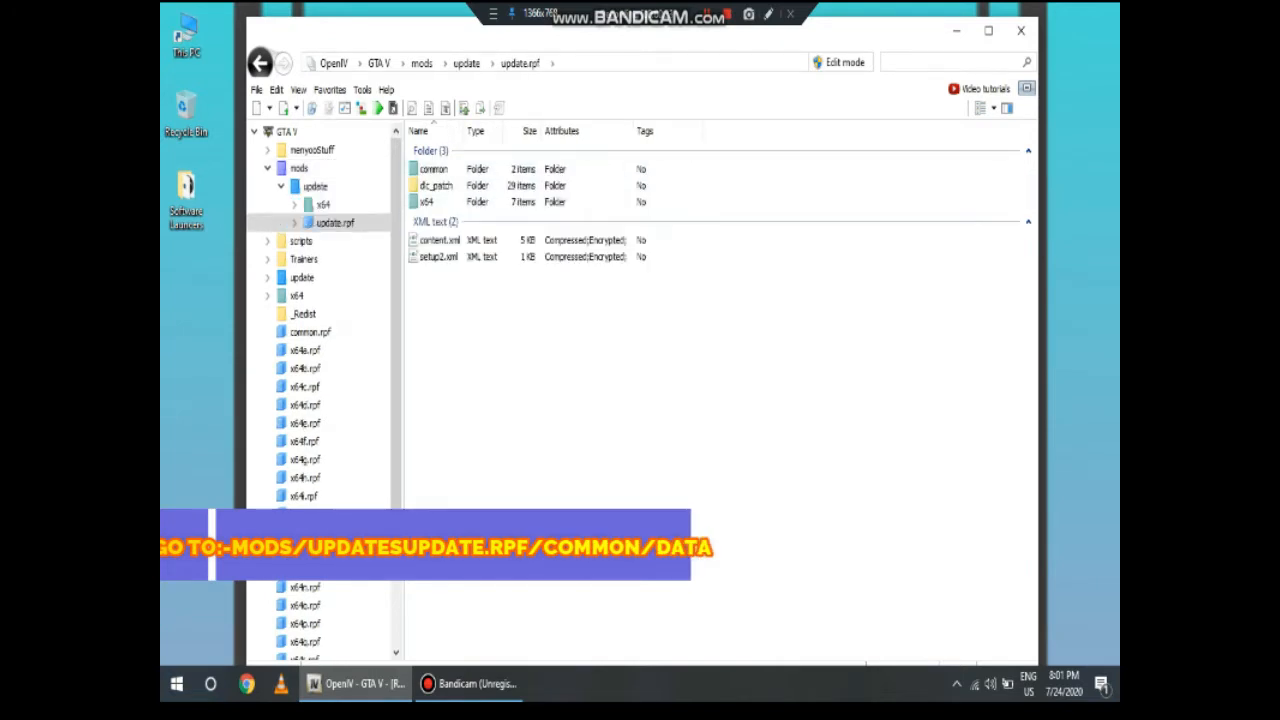
double_click(433, 169)
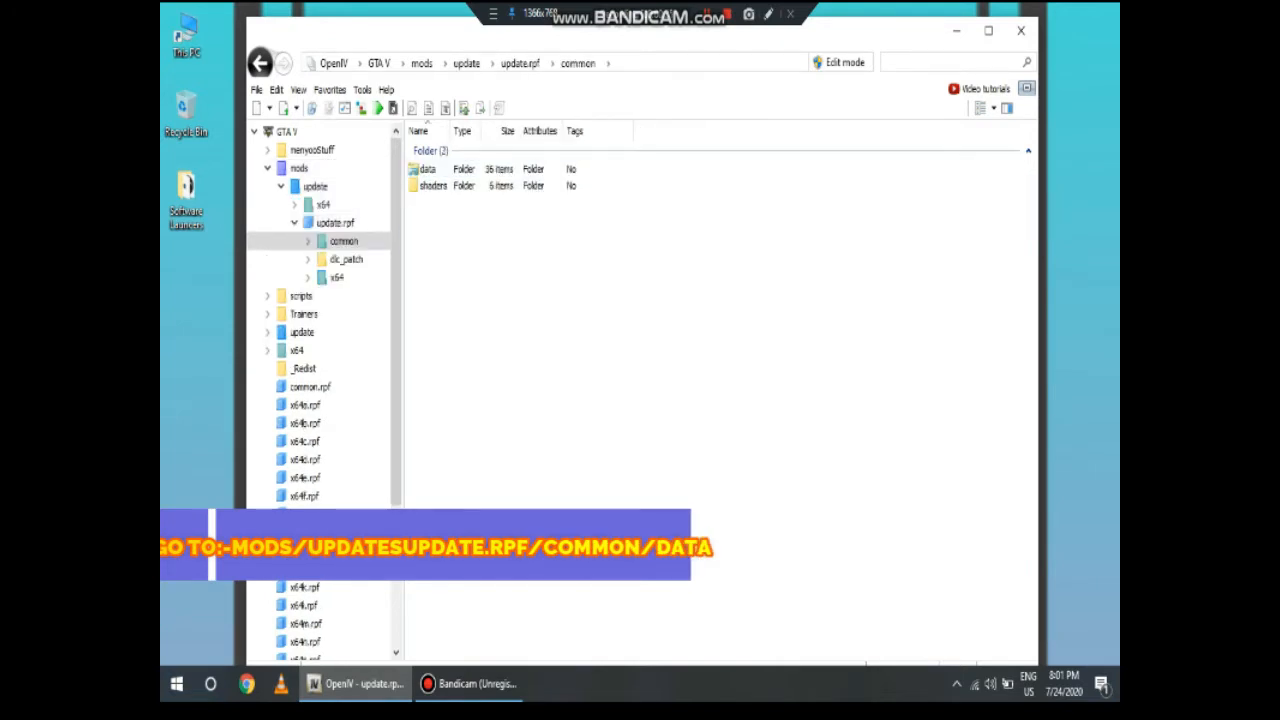
click(428, 169)
double_click(428, 169)
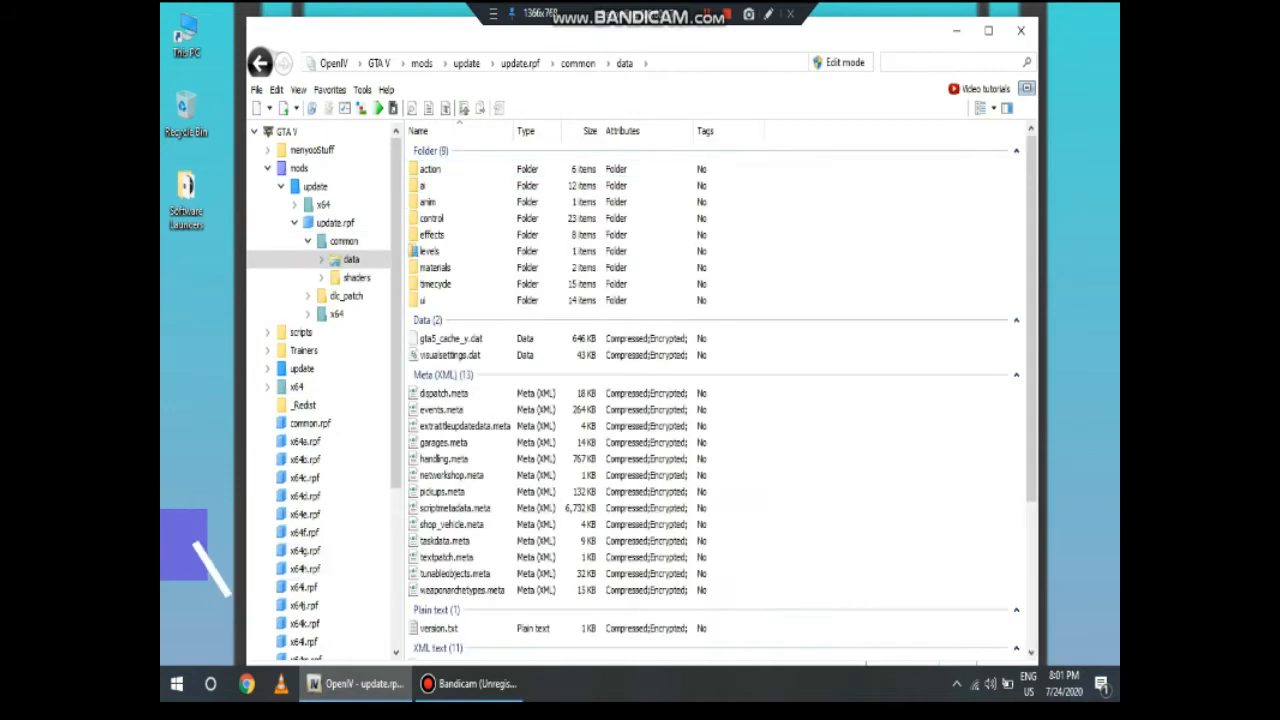
- Extract dlclist.xml from the data folder to the Desktop
scroll(600, 400, down, 4)
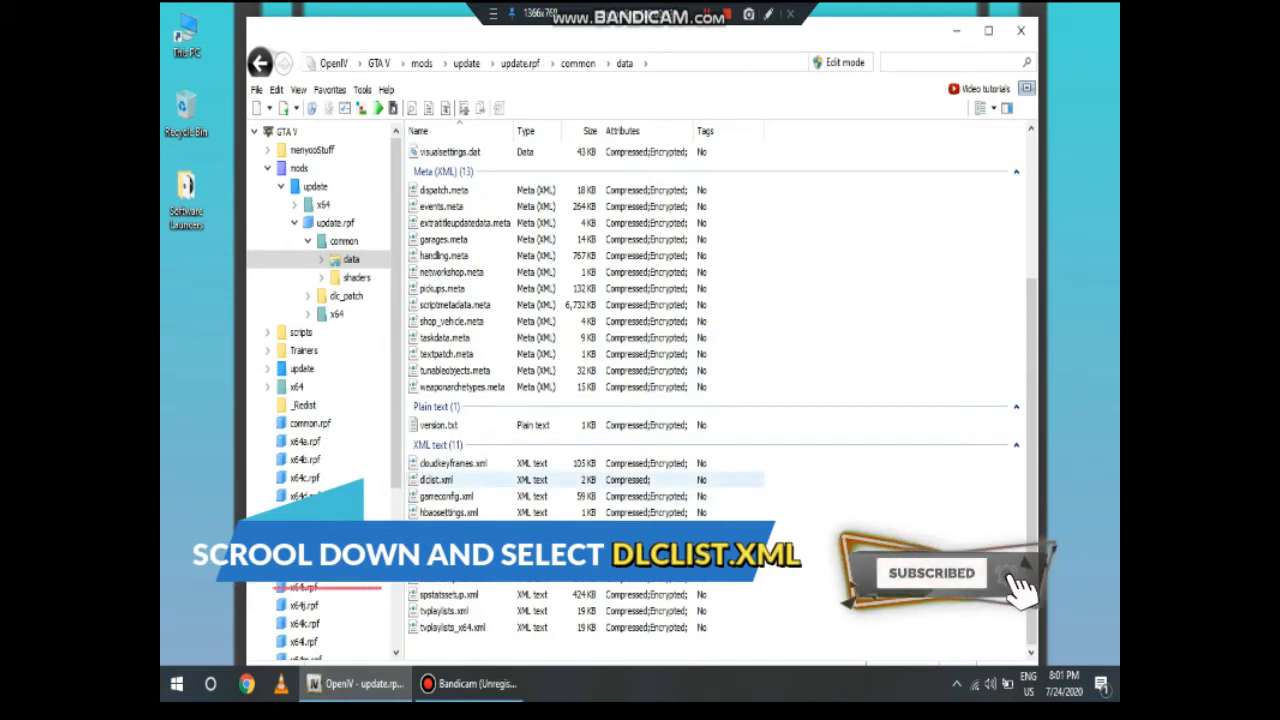
click(578, 480)
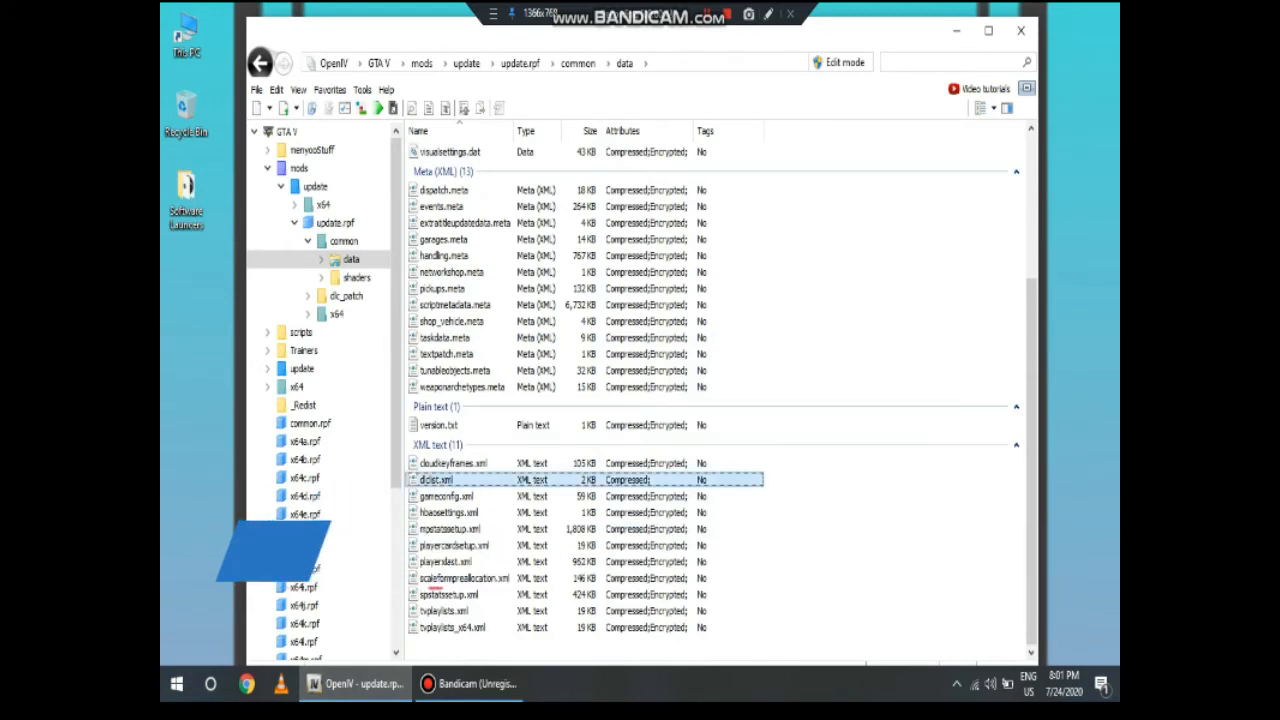
right_click(578, 480)
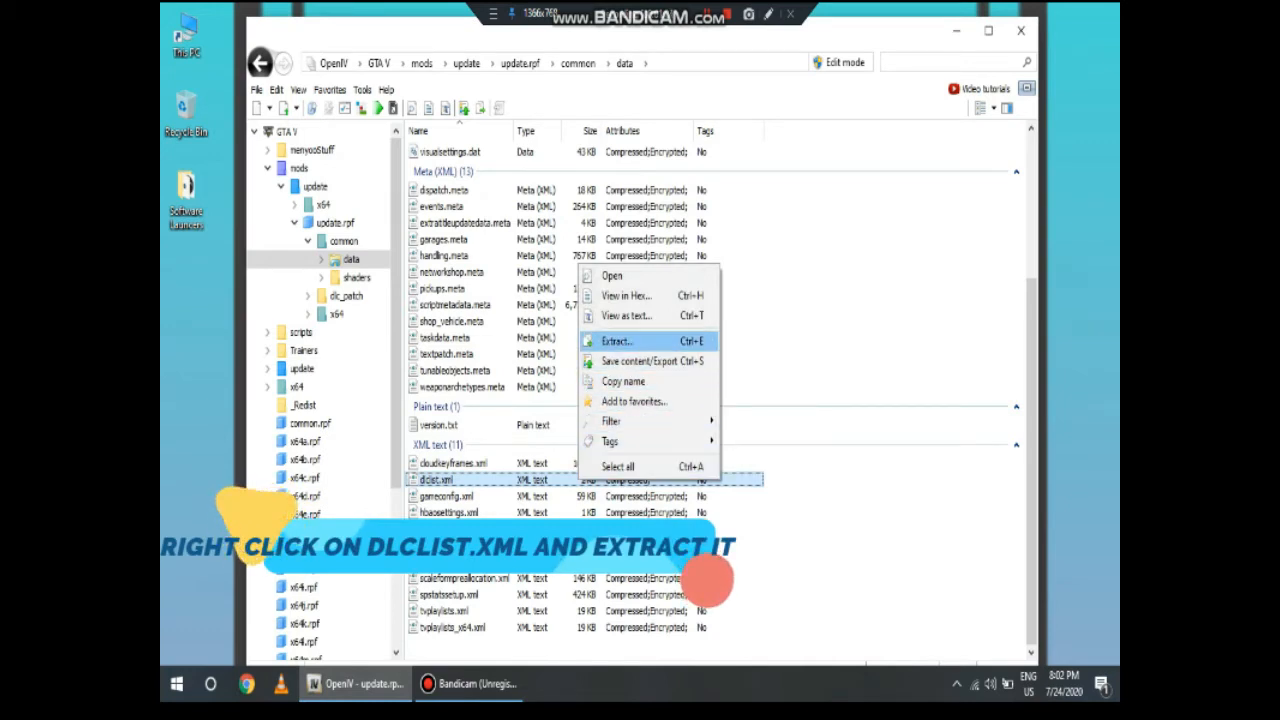
click(617, 341)
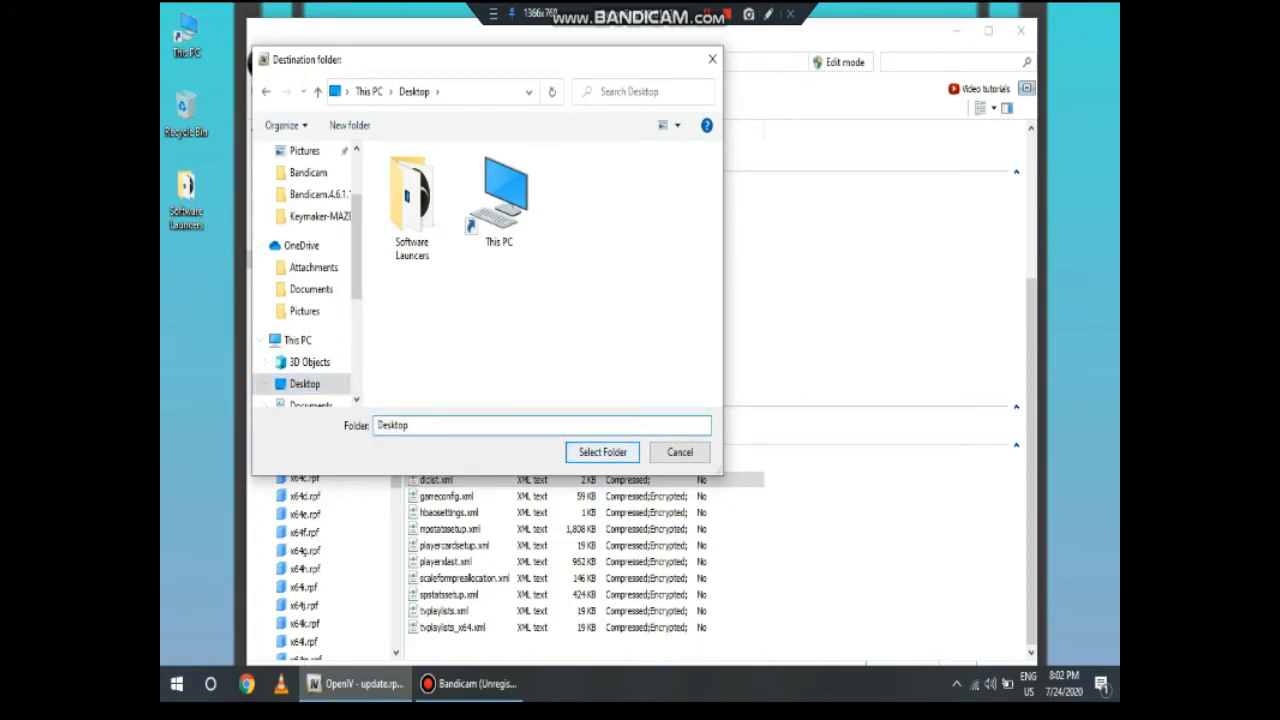
key(Return)
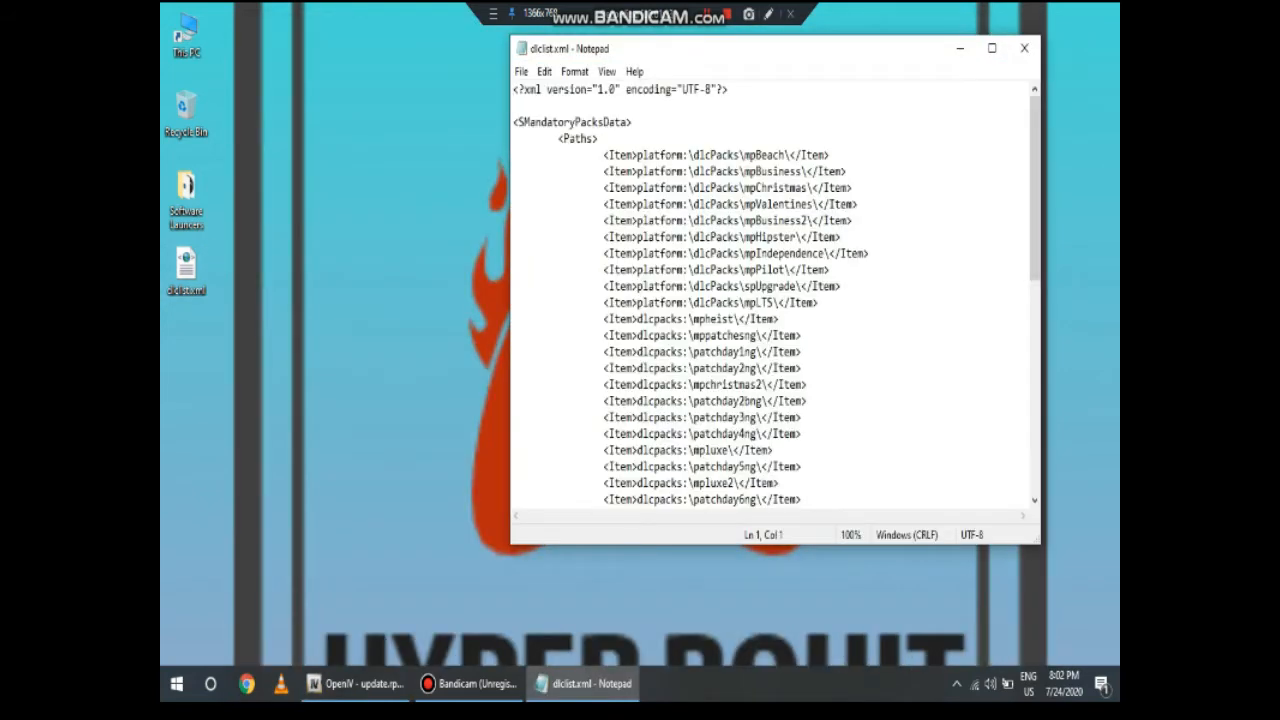
- Duplicate the last item line, patchday16ng, in dlclist.xml onto a new line just above the closing Paths tag
click(991, 48)
scroll(640, 340, down, 7)
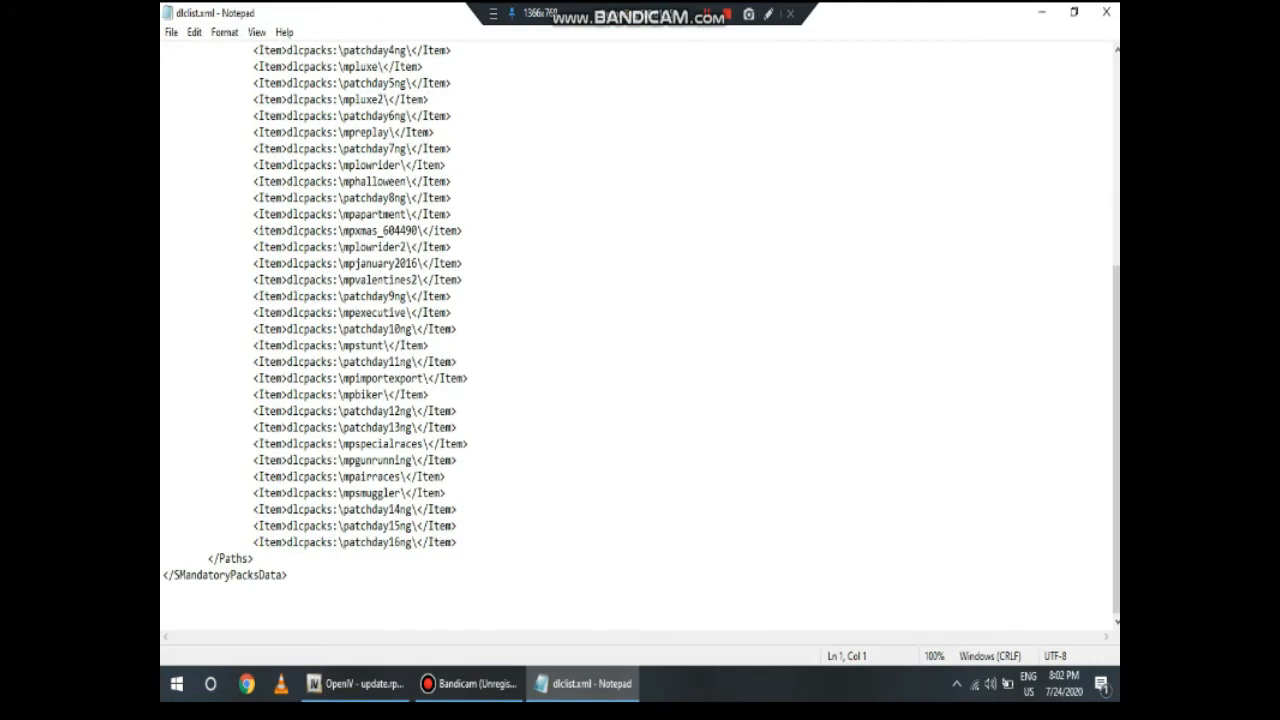
drag(455, 552, 292, 542)
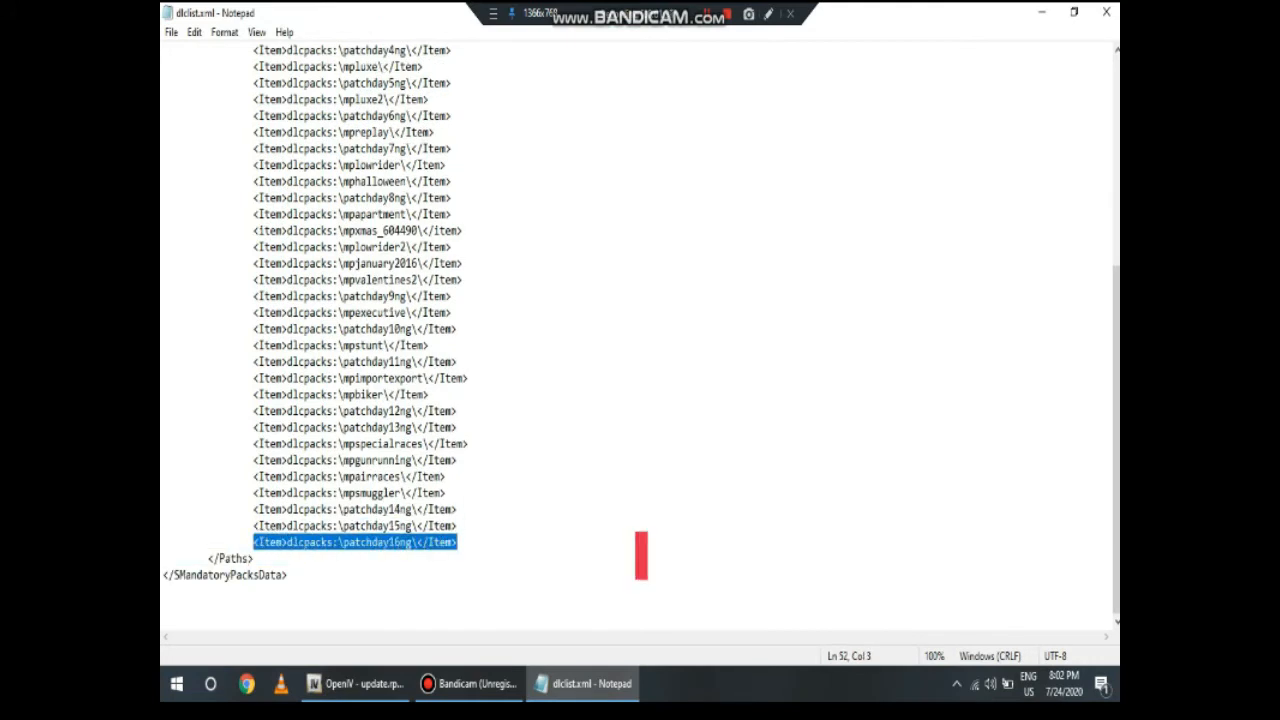
right_click(287, 542)
click(300, 320)
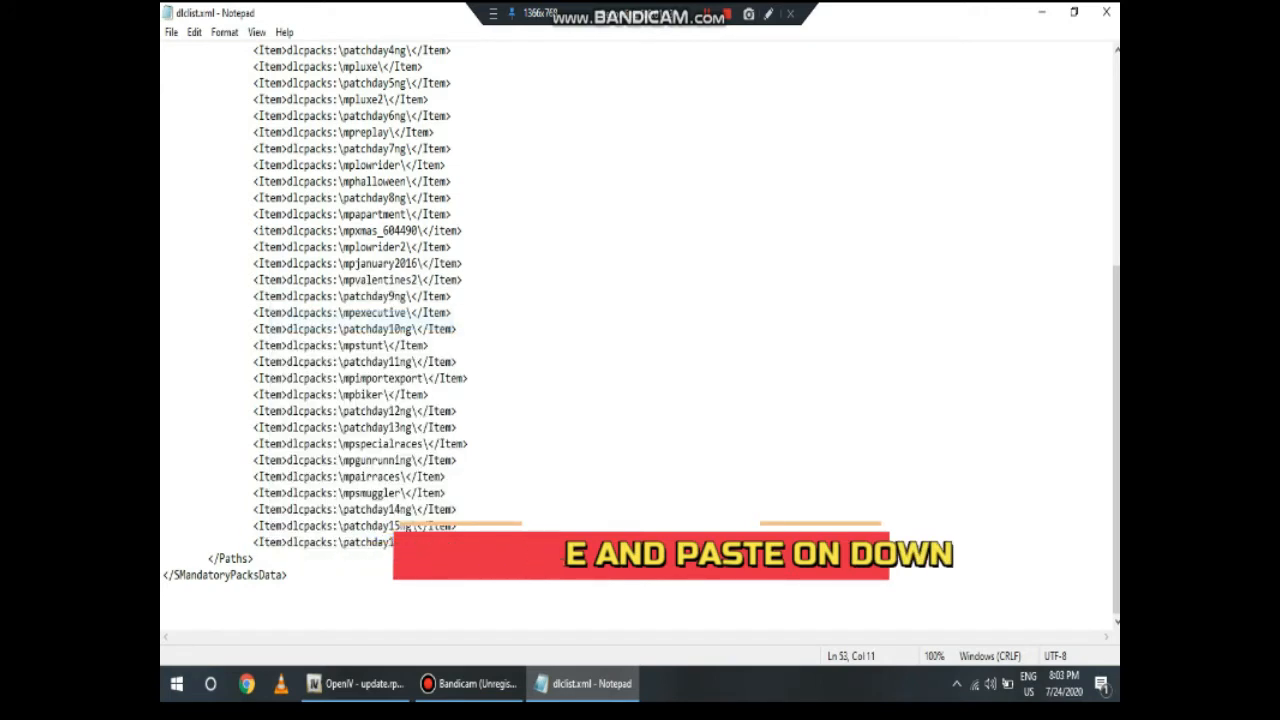
click(210, 559)
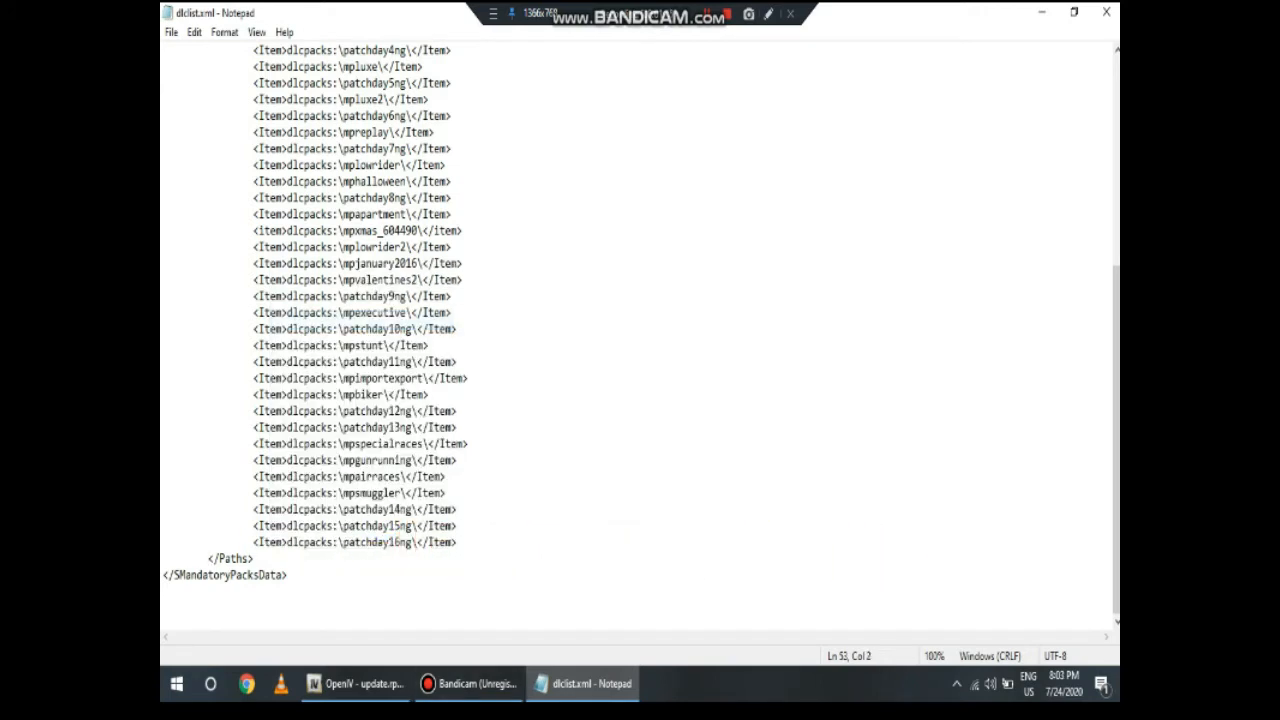
key(Return)
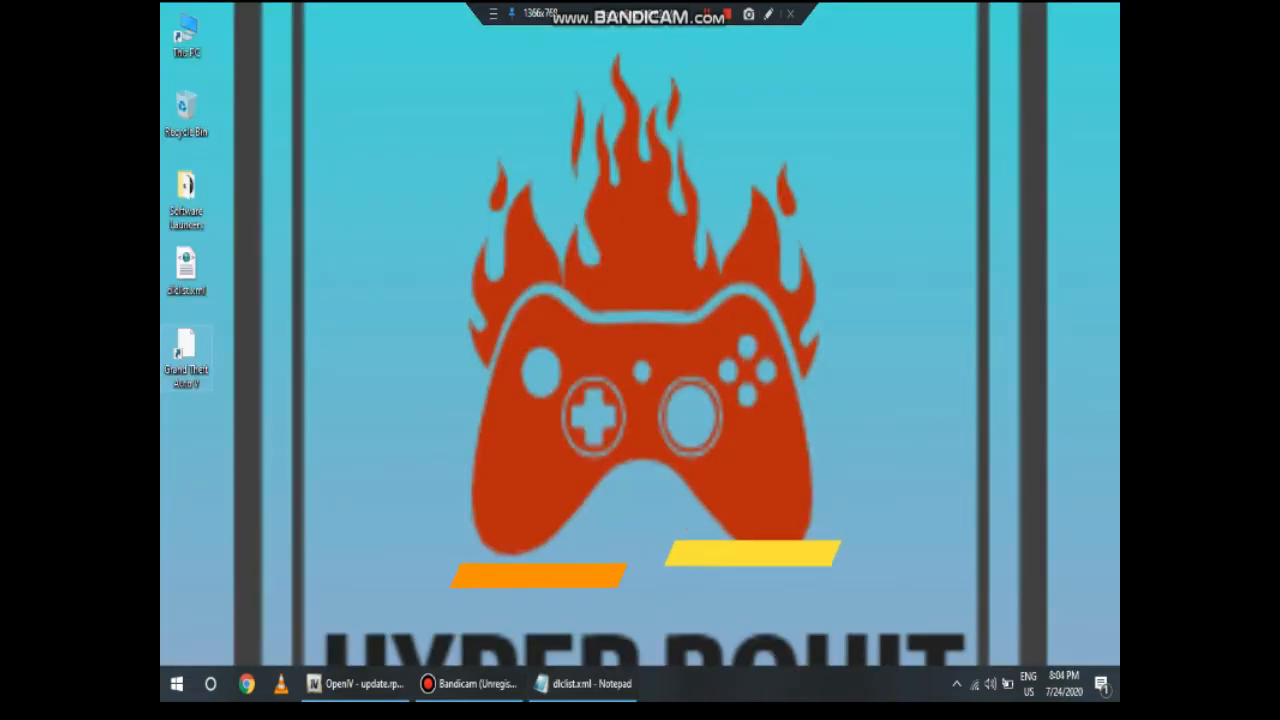
- Open the game directory from the Grand Theft Auto V desktop shortcut and go to mods/update/x64/dlcpacks
right_click(185, 355)
click(231, 278)
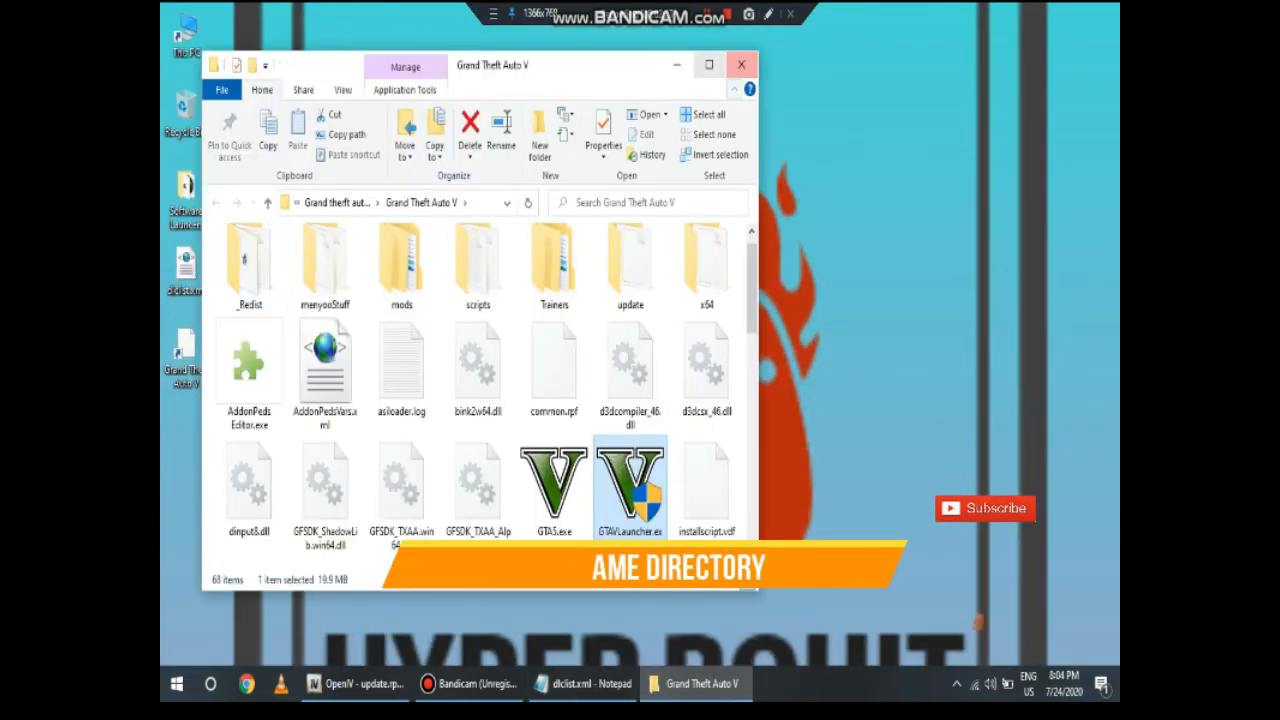
click(713, 63)
scroll(520, 320, up, 1)
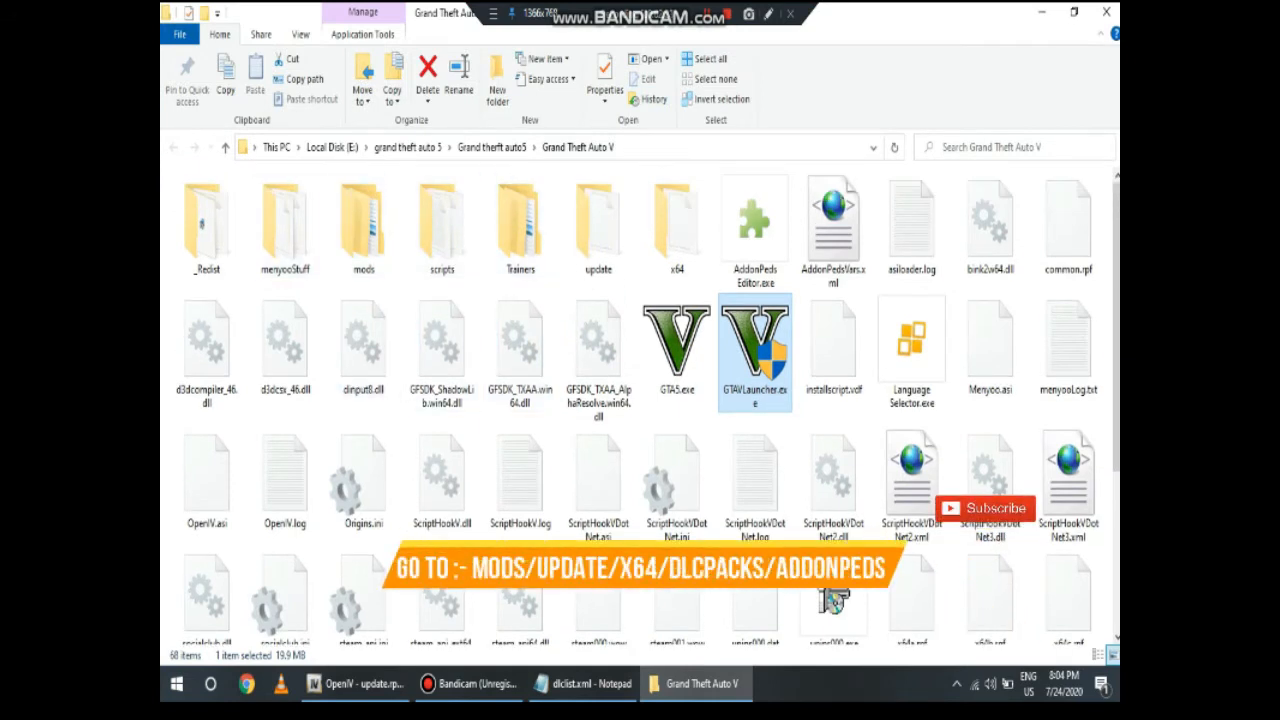
click(363, 225)
double_click(363, 225)
double_click(203, 205)
double_click(203, 205)
double_click(203, 205)
- Copy the name of the addonpeds folder without renaming it
click(207, 205)
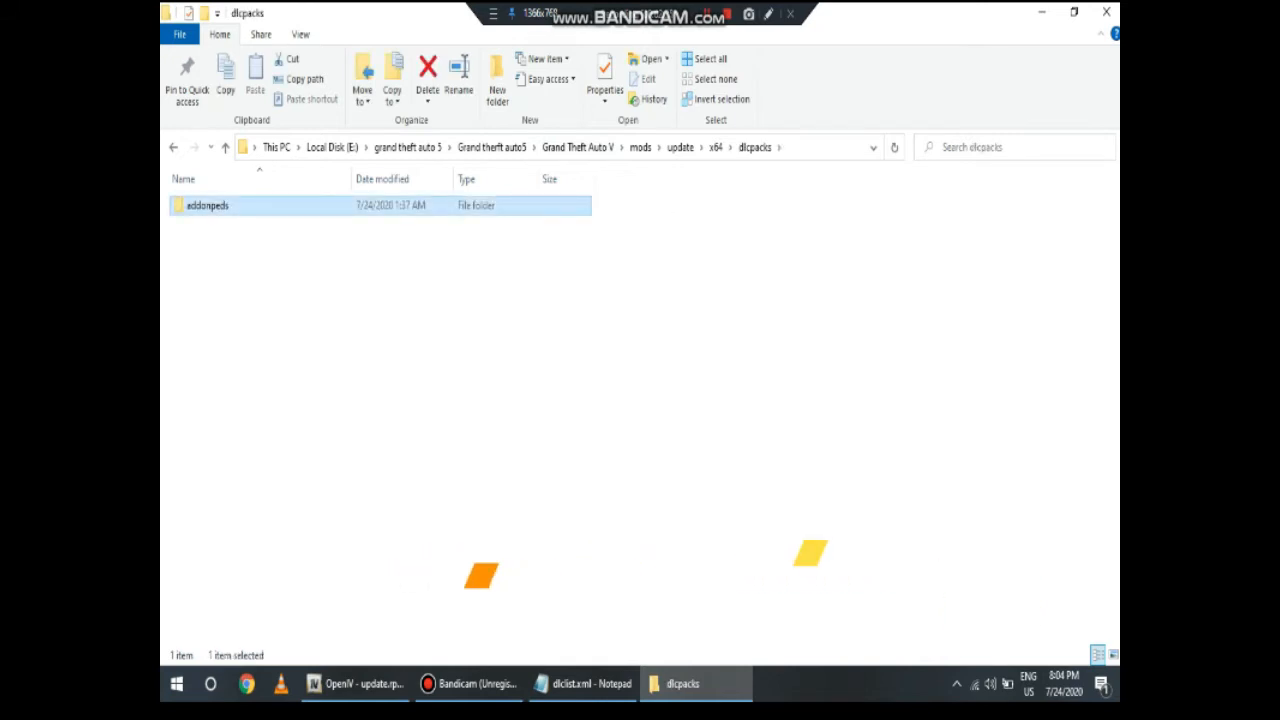
key(F2)
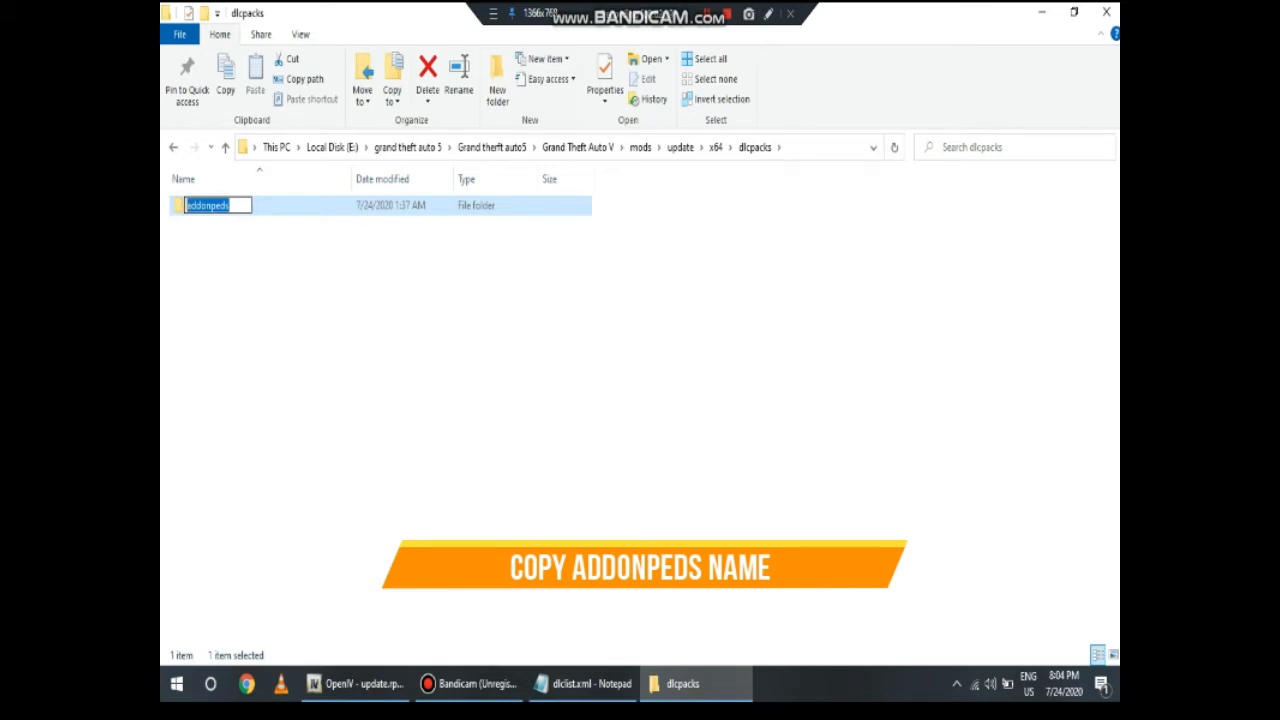
right_click(203, 198)
click(500, 300)
click(207, 205)
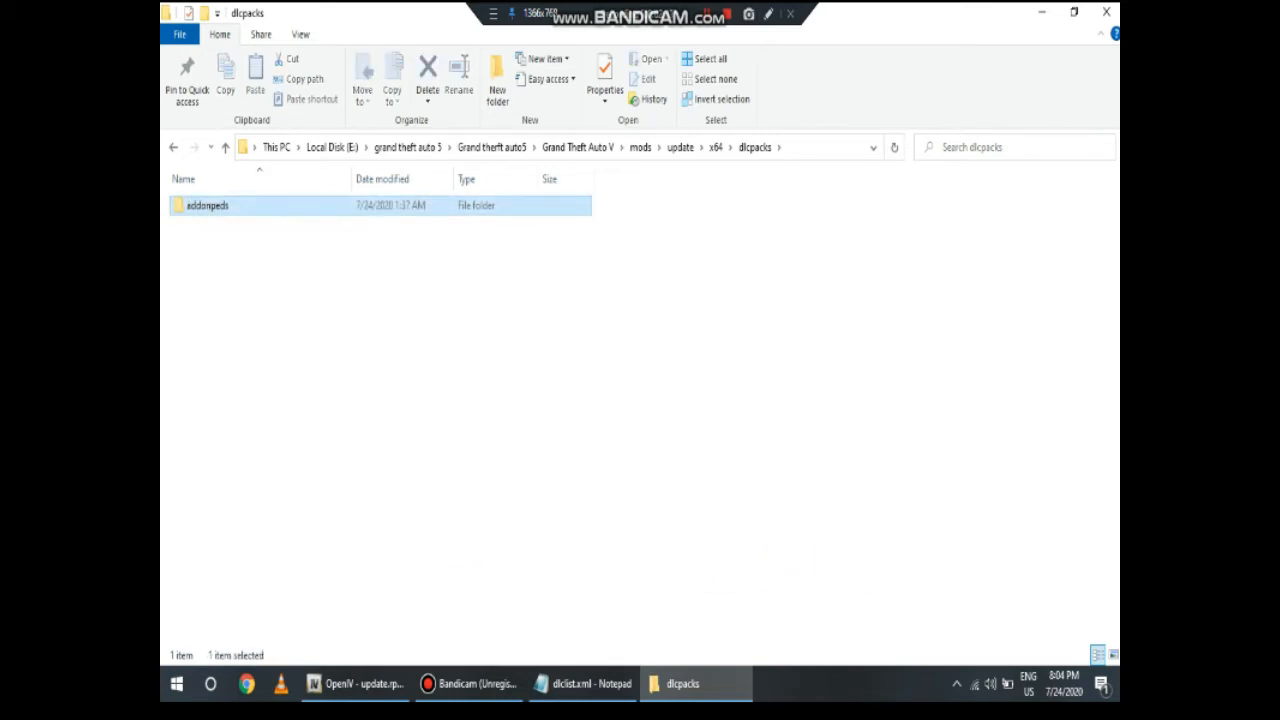
right_click(214, 205)
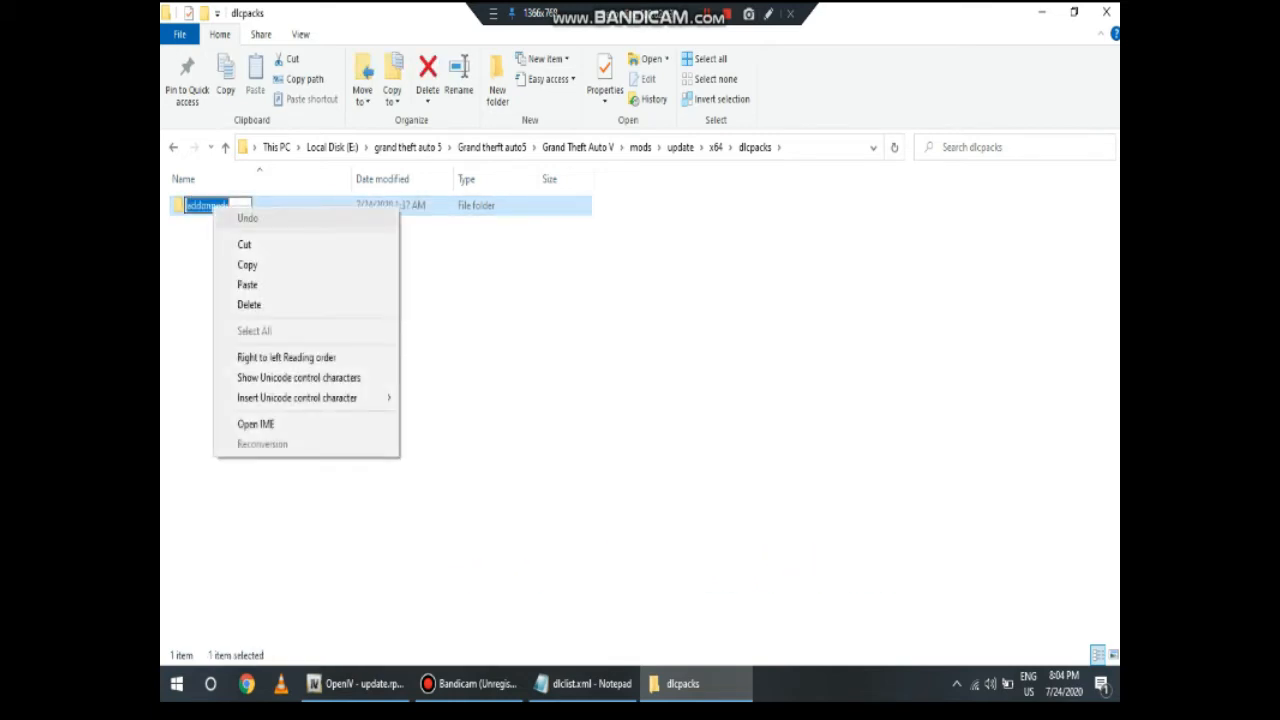
click(245, 263)
click(400, 300)
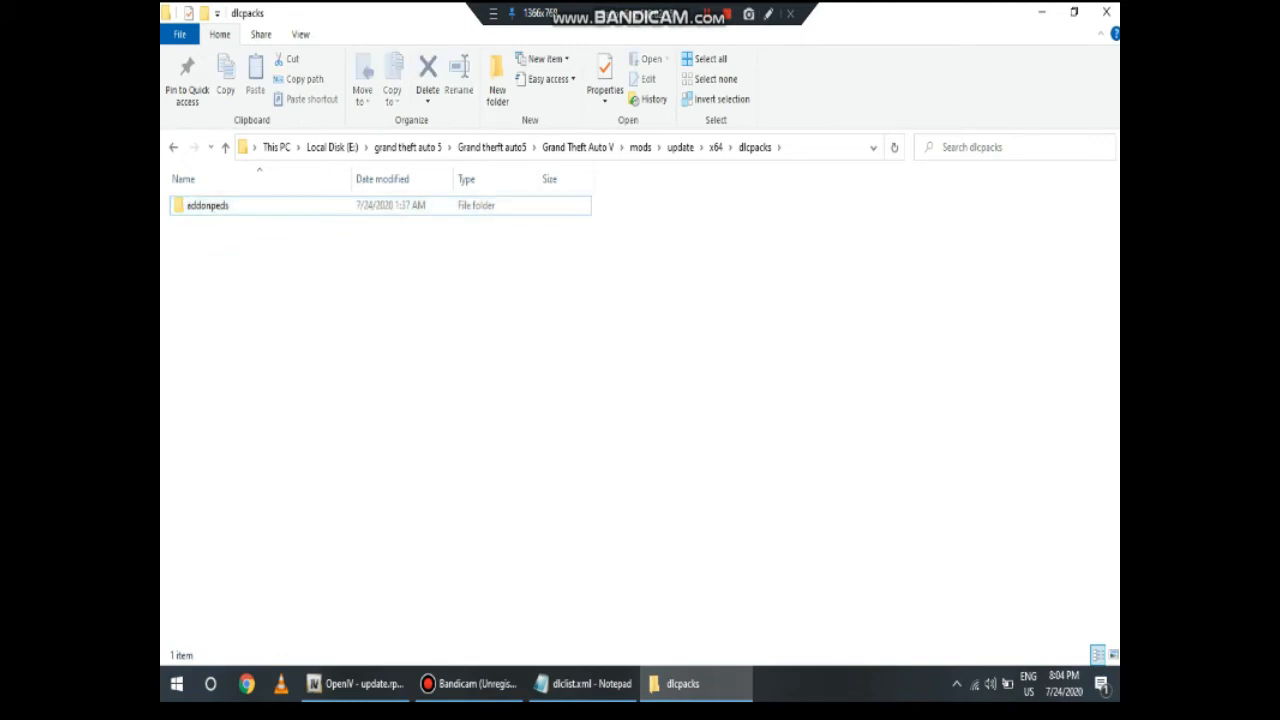
- Switch to dlclist.xml in Notepad and replace patchday16ng with addonpeds in the duplicated item line
click(590, 683)
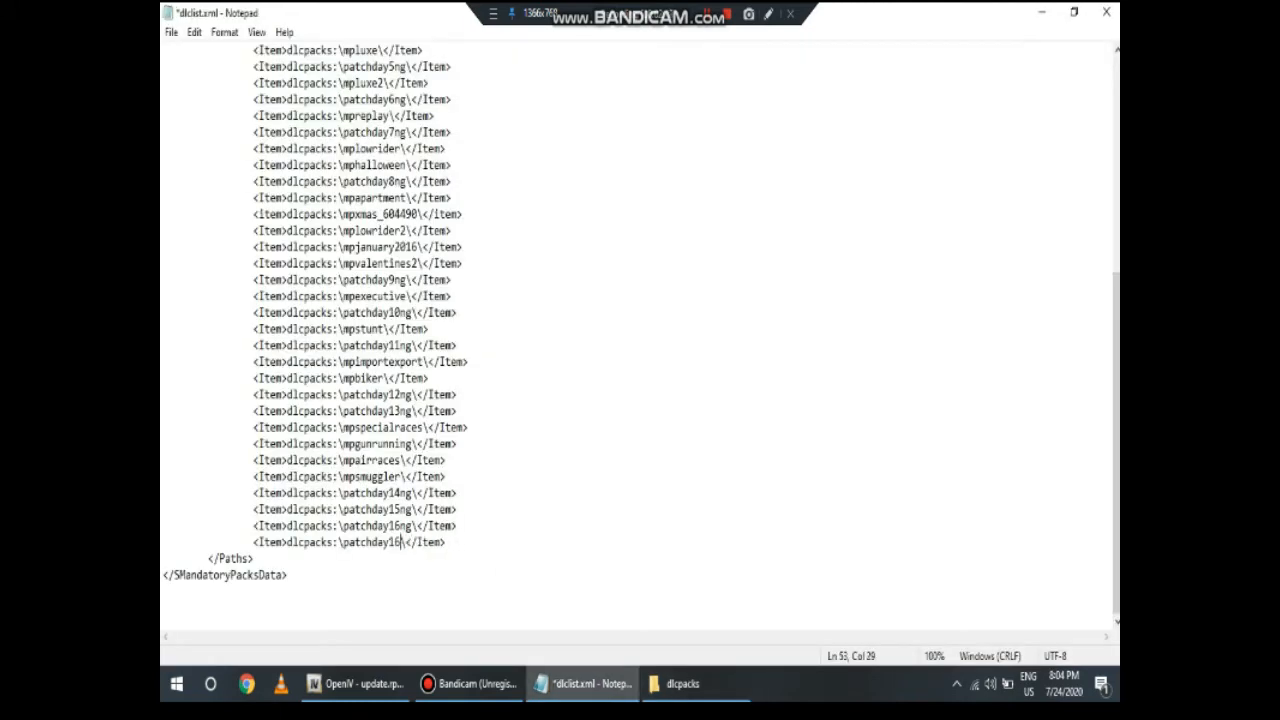
key(BackSpace)
key(BackSpace)
key(BackSpace)
key(BackSpace)
key(BackSpace)
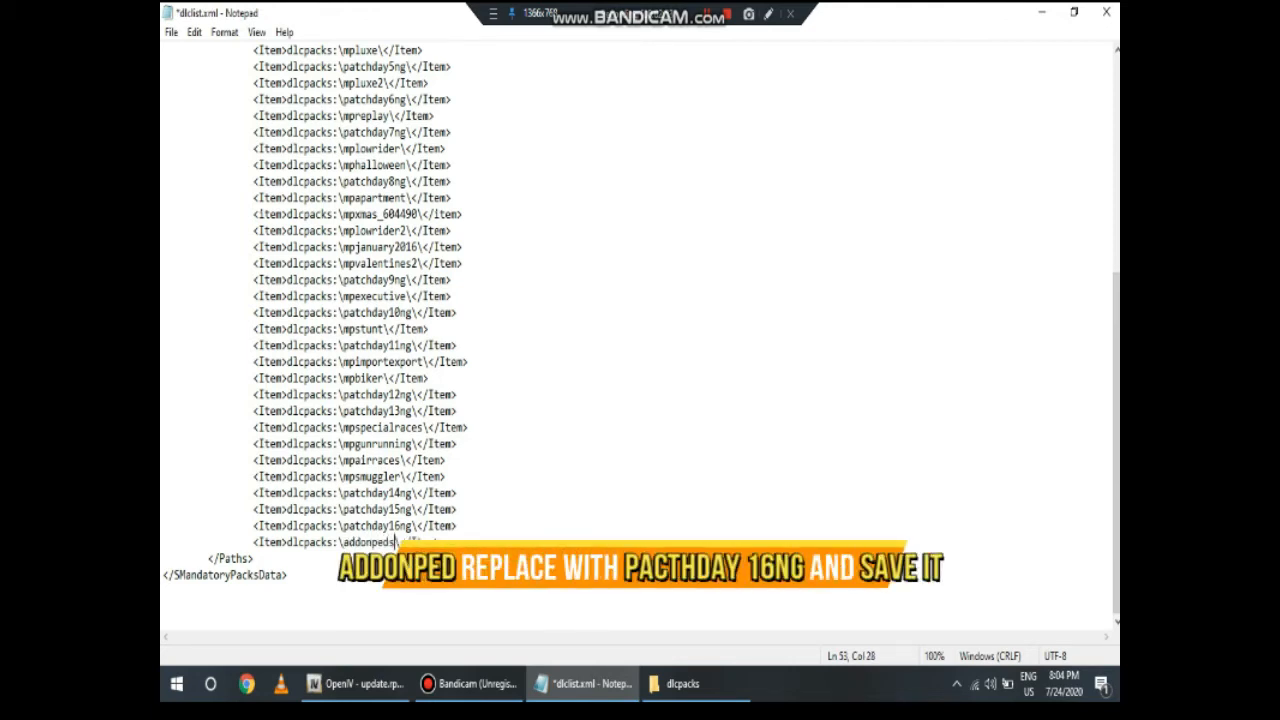
- Save dlclist.xml, then close it and the dlcpacks folder window
click(171, 32)
click(194, 113)
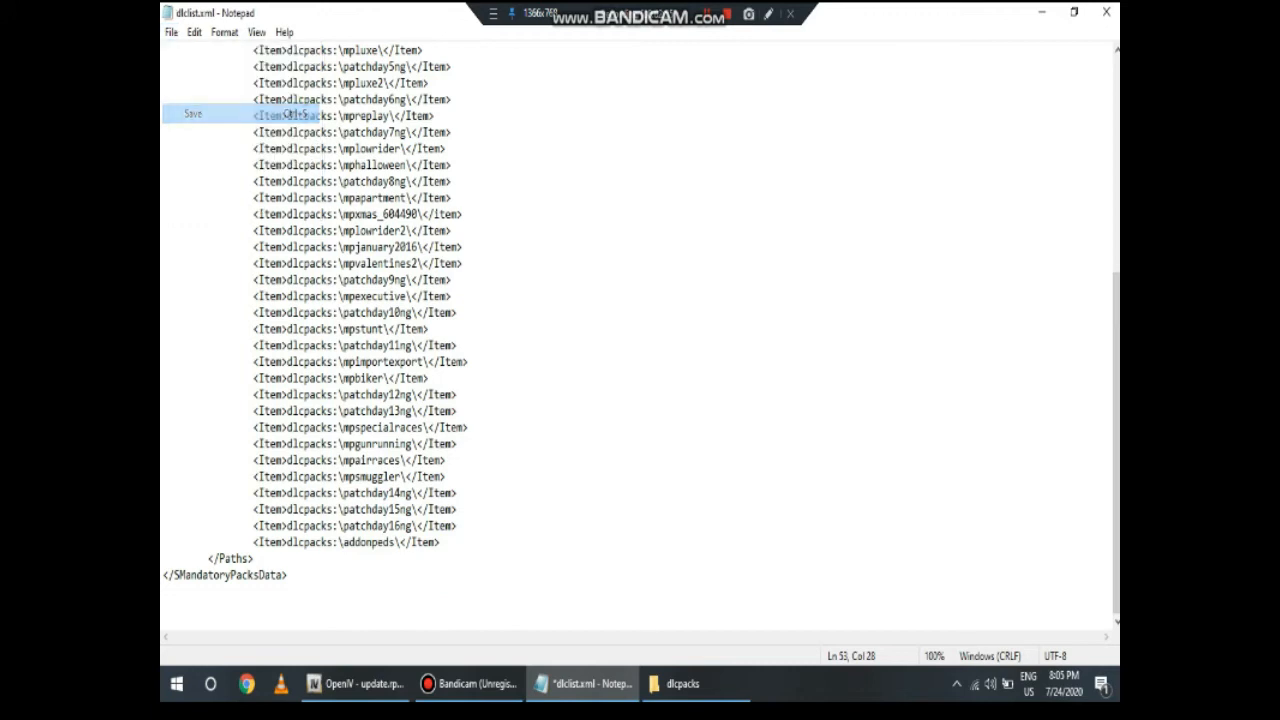
click(1106, 12)
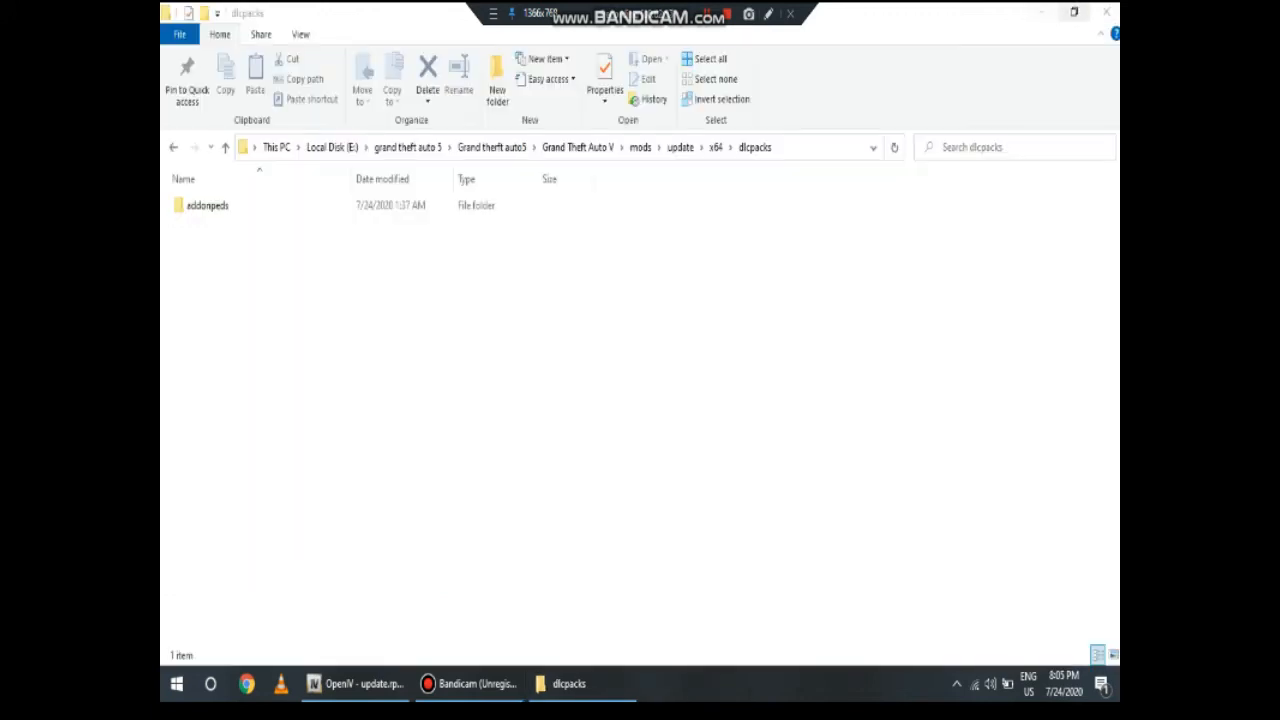
click(1106, 12)
- Switch to OpenIV, turn on edit mode and replace dlclist.xml in the data folder with the edited Desktop copy
click(356, 684)
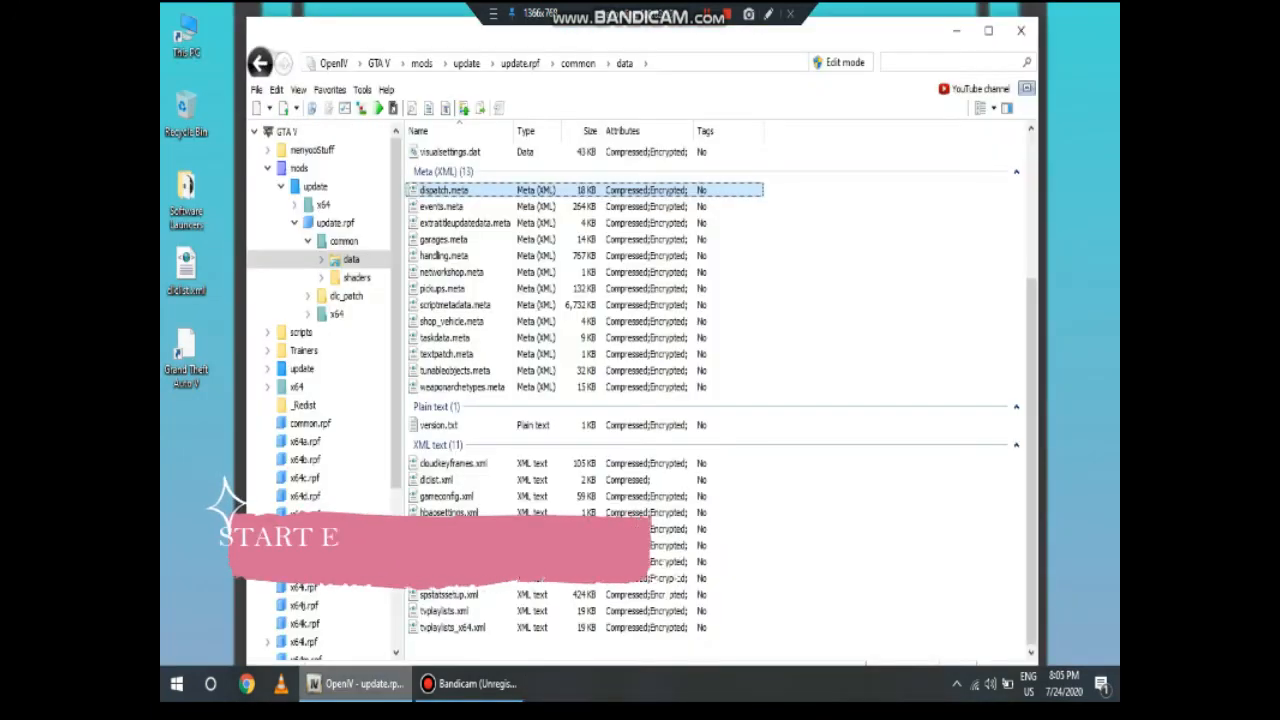
click(840, 63)
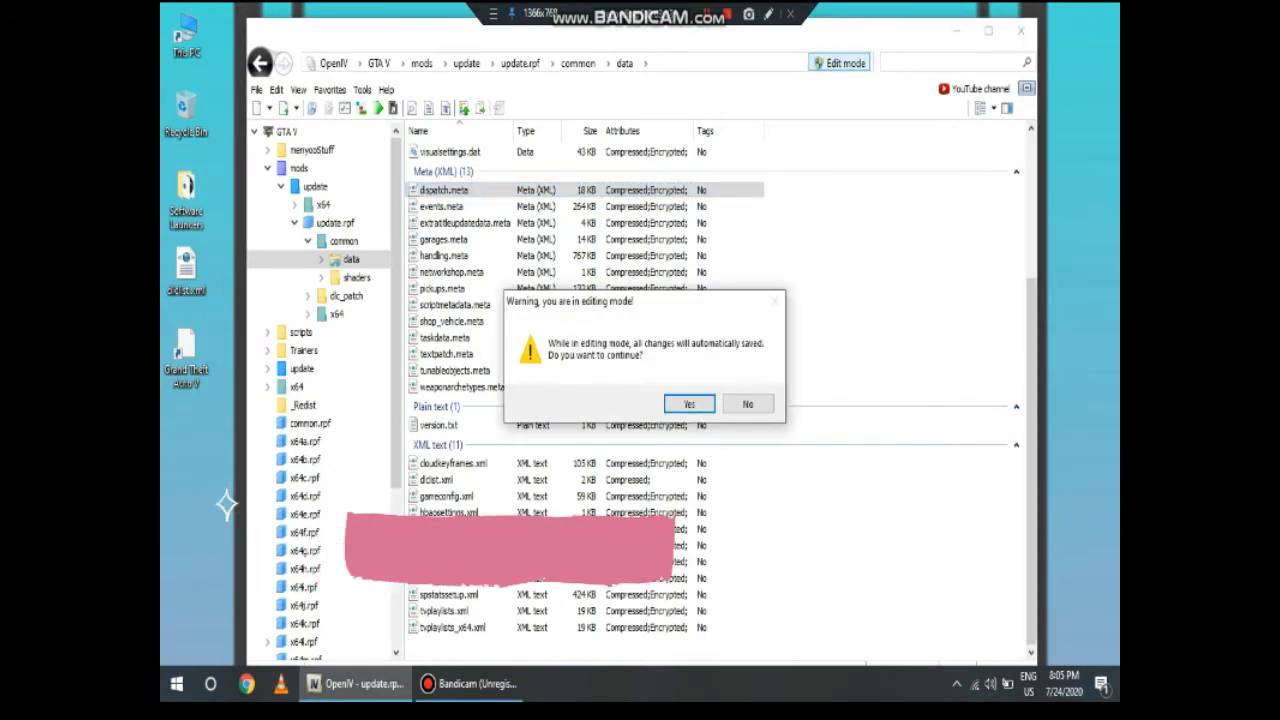
click(686, 403)
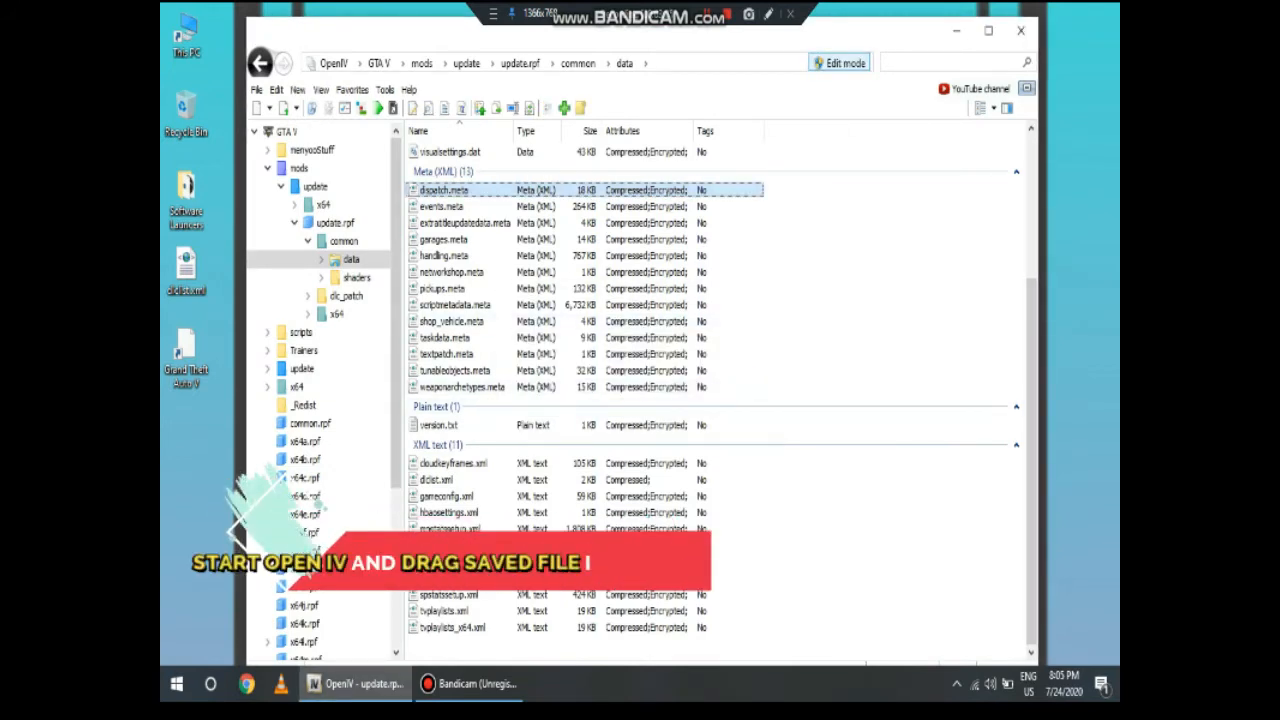
click(186, 272)
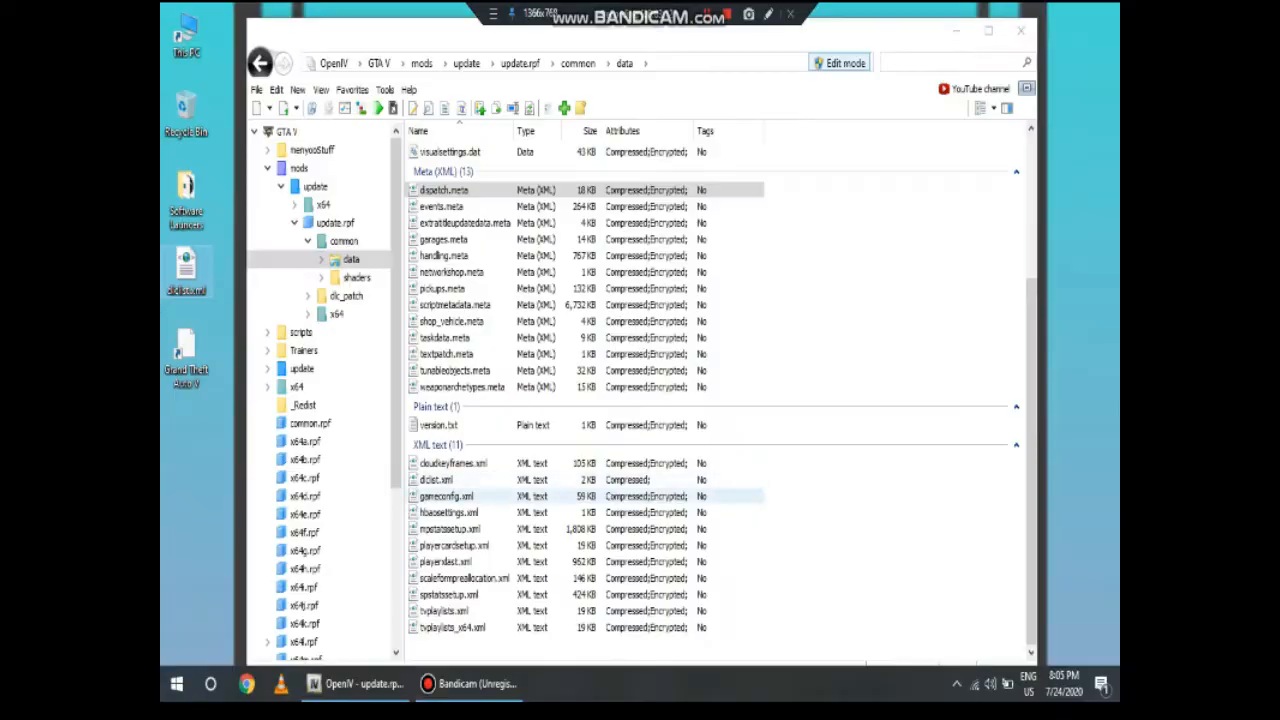
- Open dlclist.xml from the data folder and check the end of its item list for the addonpeds line
double_click(437, 480)
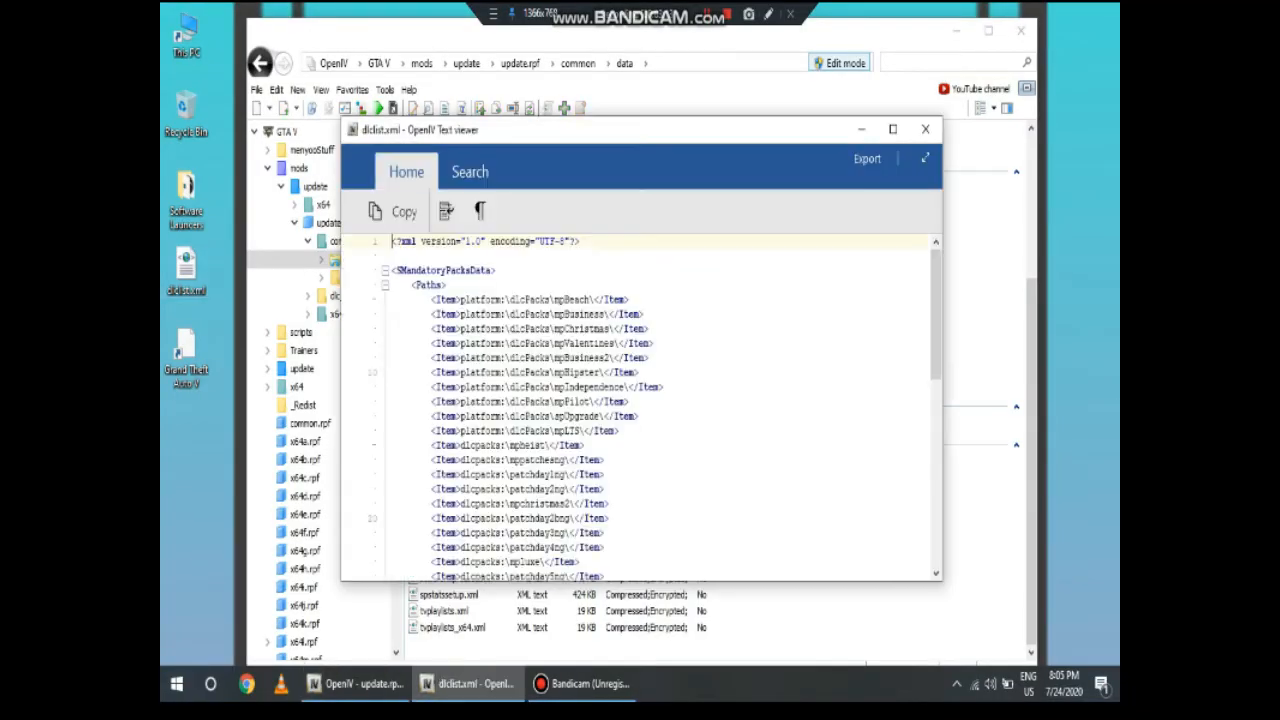
drag(936, 315, 936, 501)
drag(457, 518, 348, 532)
click(601, 445)
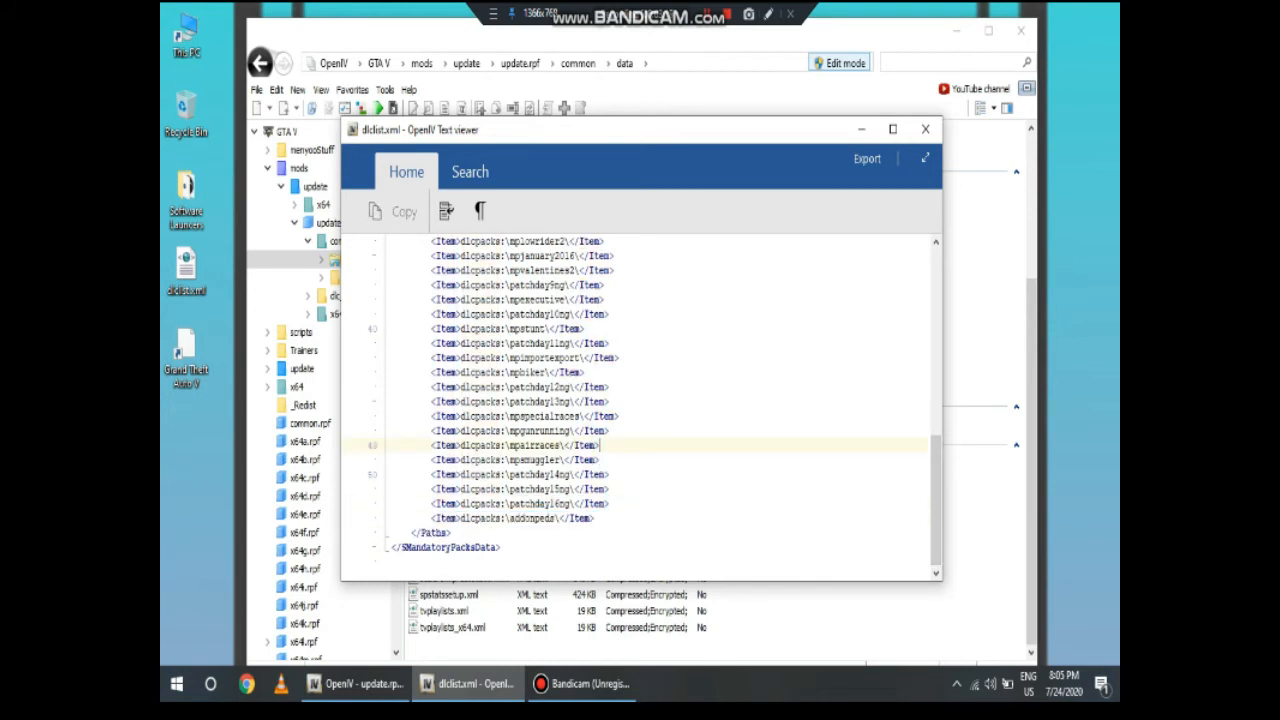
- Close the dlclist.xml viewer and the OpenIV window, returning to the desktop
click(925, 129)
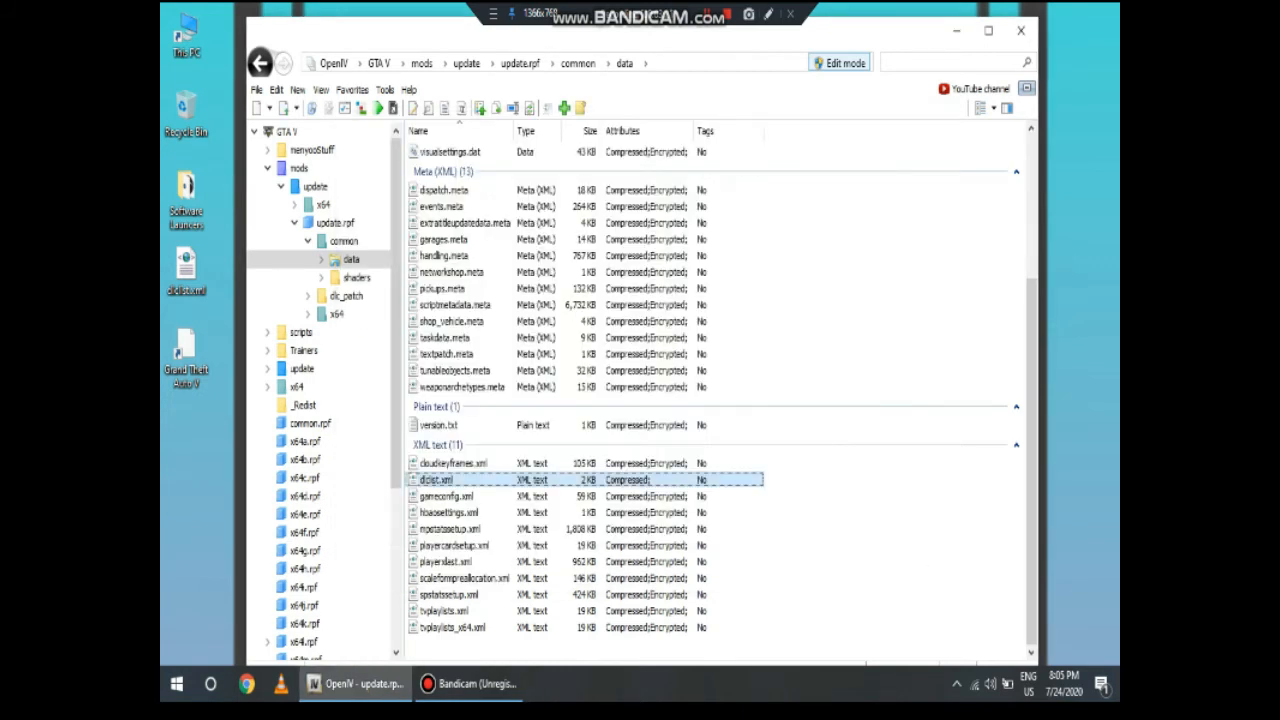
click(1021, 31)
right_click(694, 170)
click(740, 252)
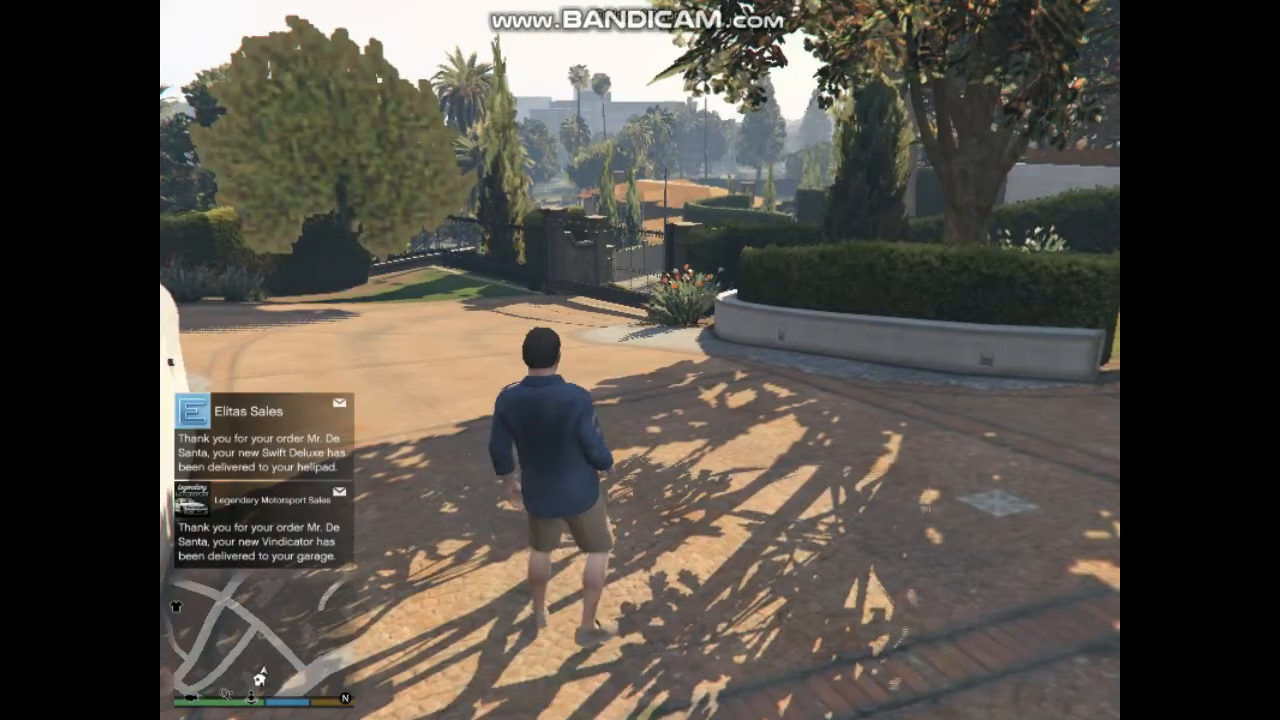
- Switch to GTA V, change the player model to the addon ped DrStrange__MCU with the Ped Selector, and close the selector
key(l)
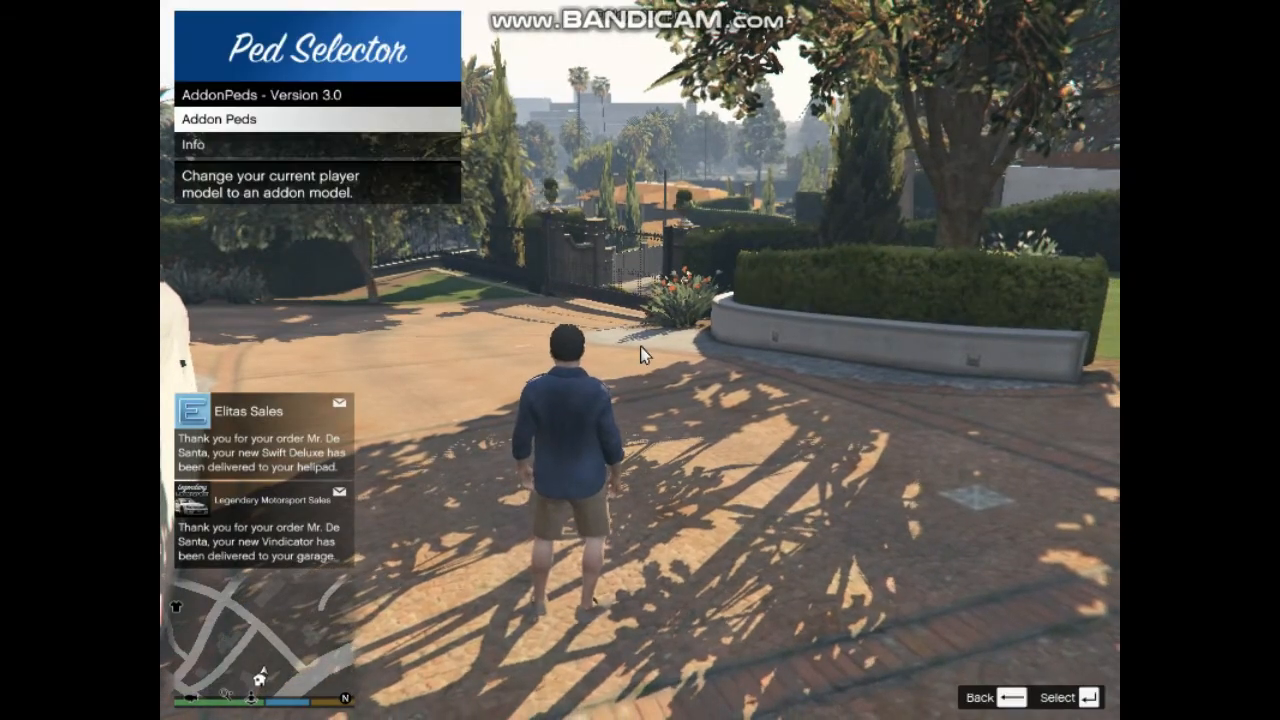
key(Return)
key(Up)
key(Return)
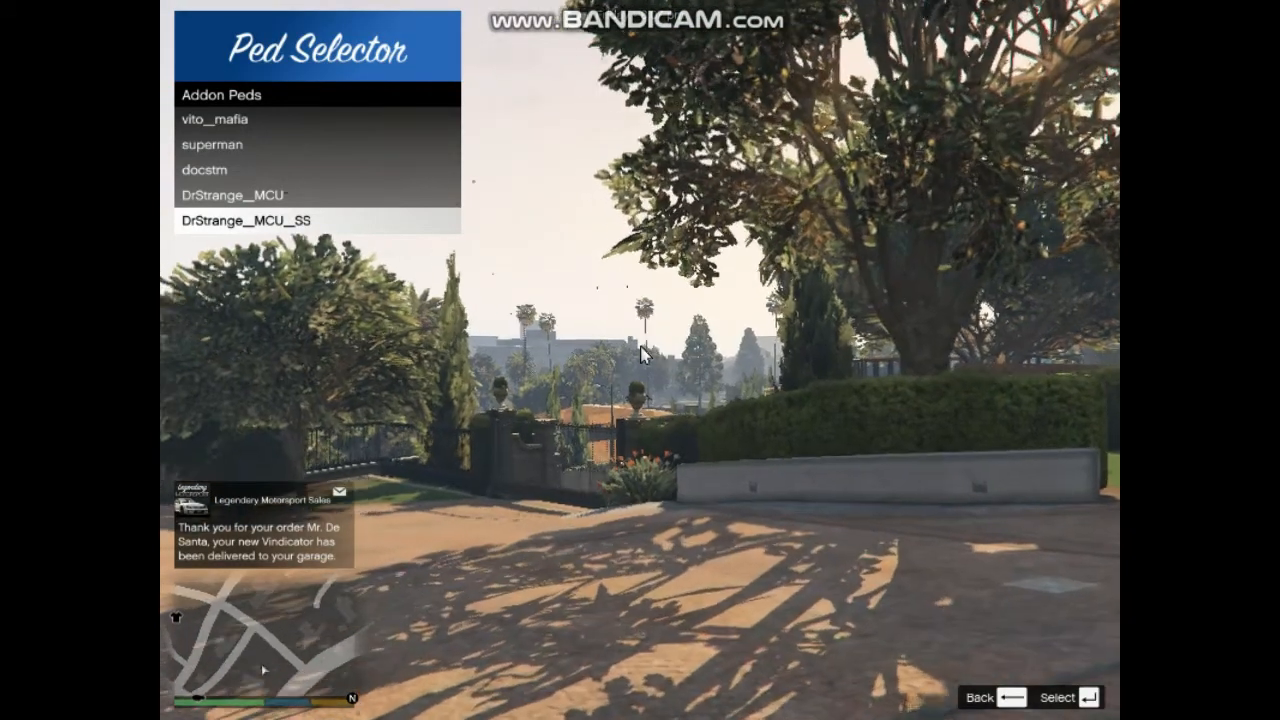
key(Up)
key(Return)
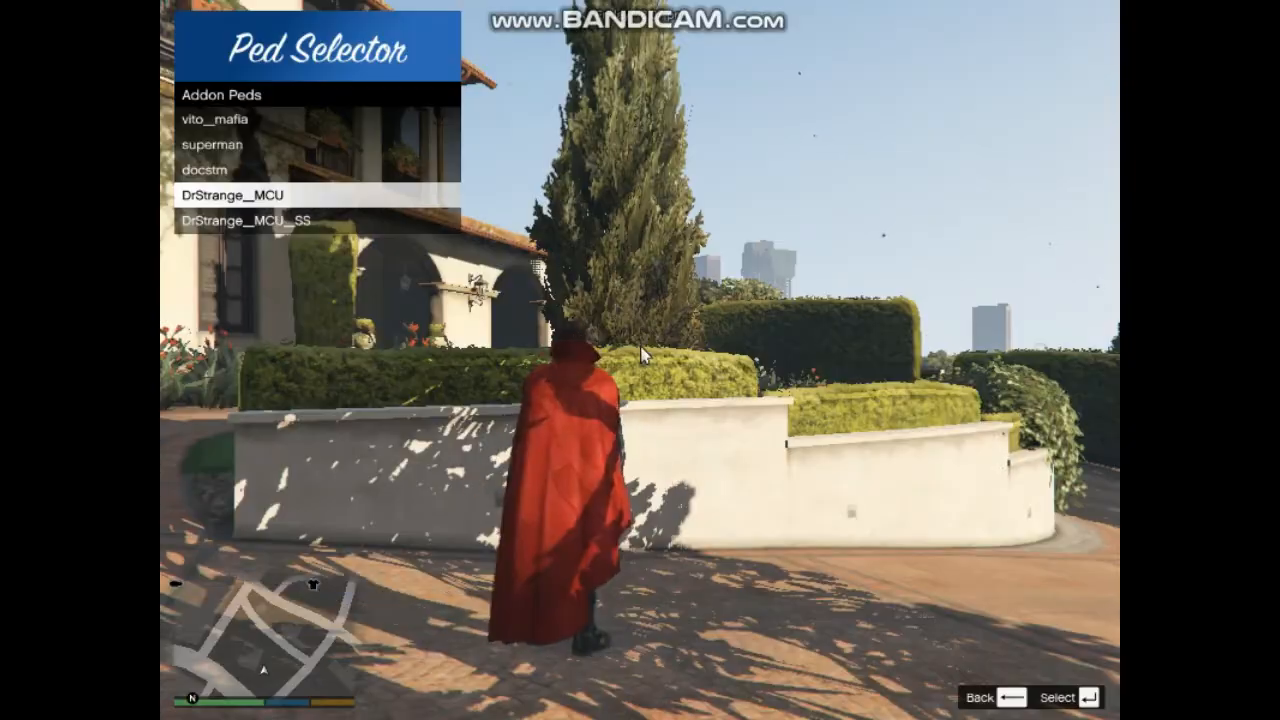
key(d)
key(BackSpace)
key(BackSpace)
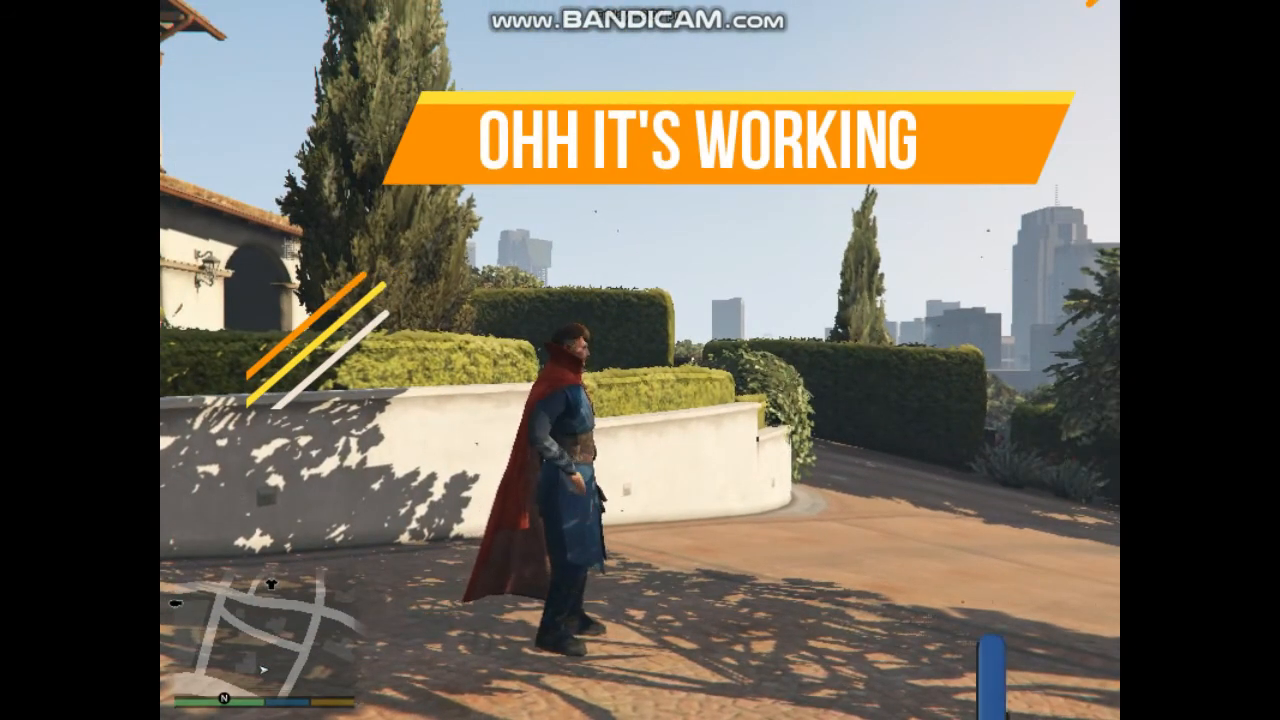
- Use the in-game phone's camera in Self Portrait mode to inspect the character's new model, then exit the camera
key(Up)
key(Down)
key(Left)
key(Return)
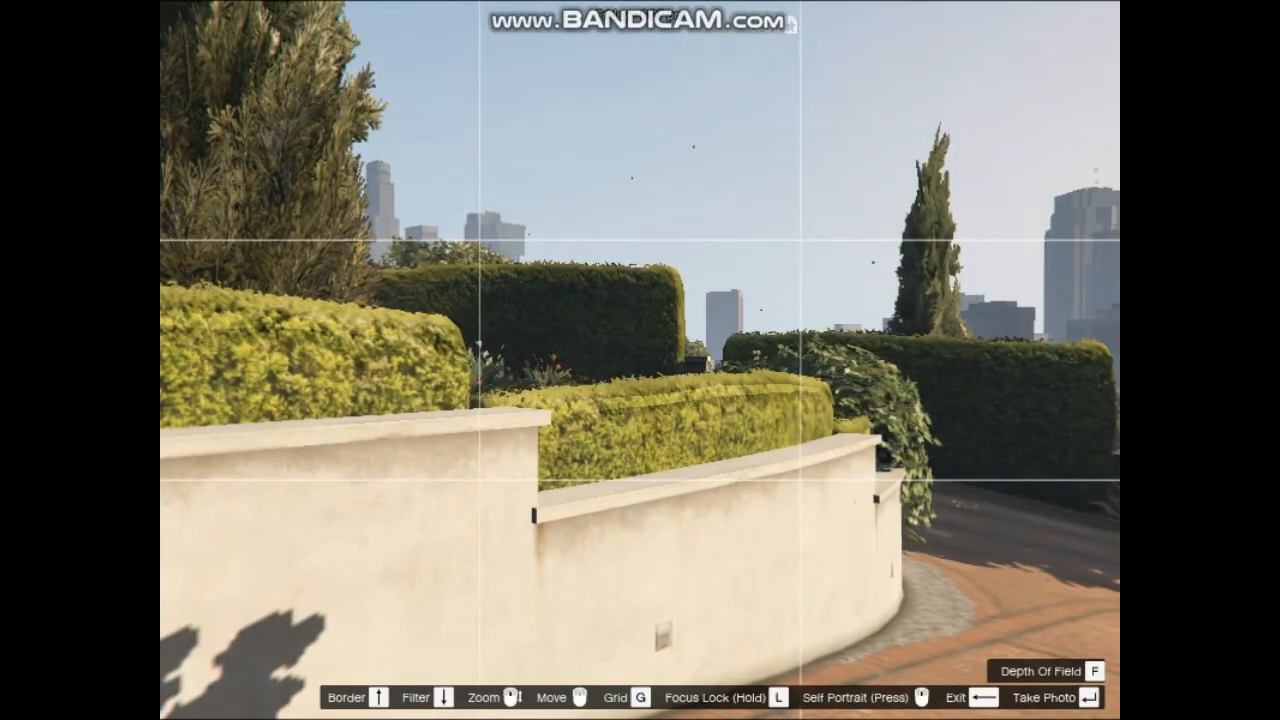
middle_click(640, 360)
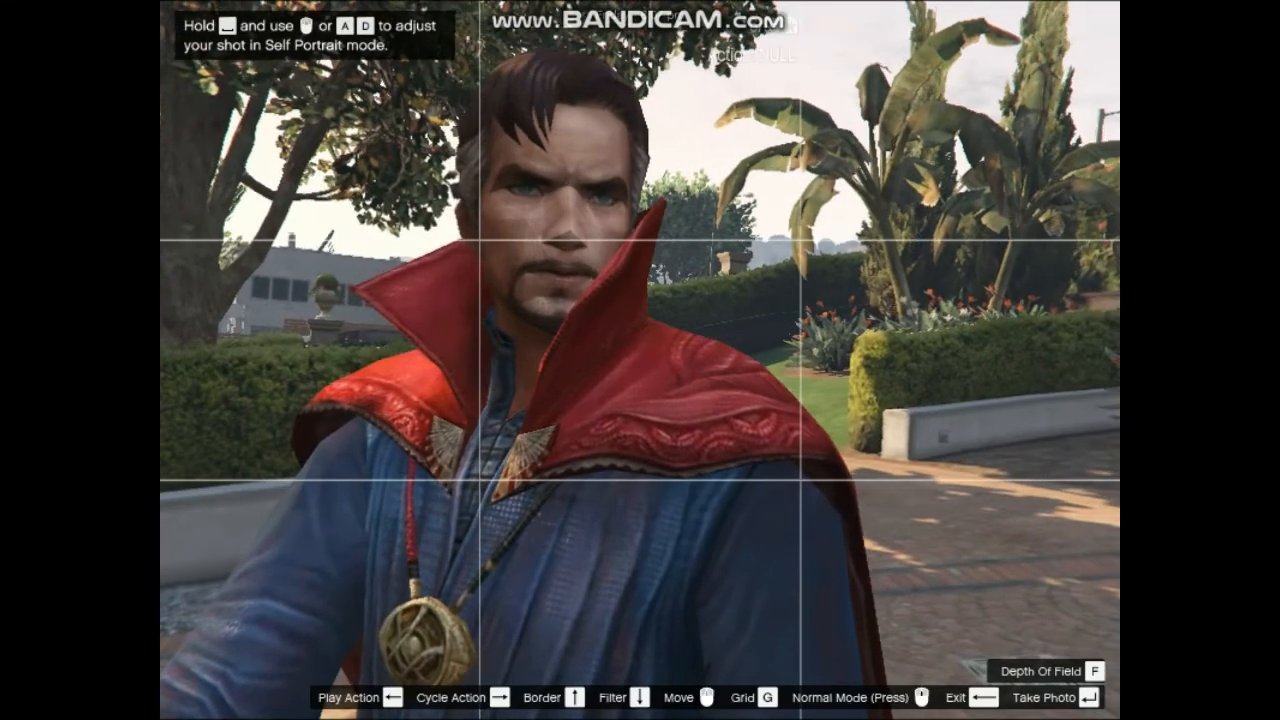
key(BackSpace)
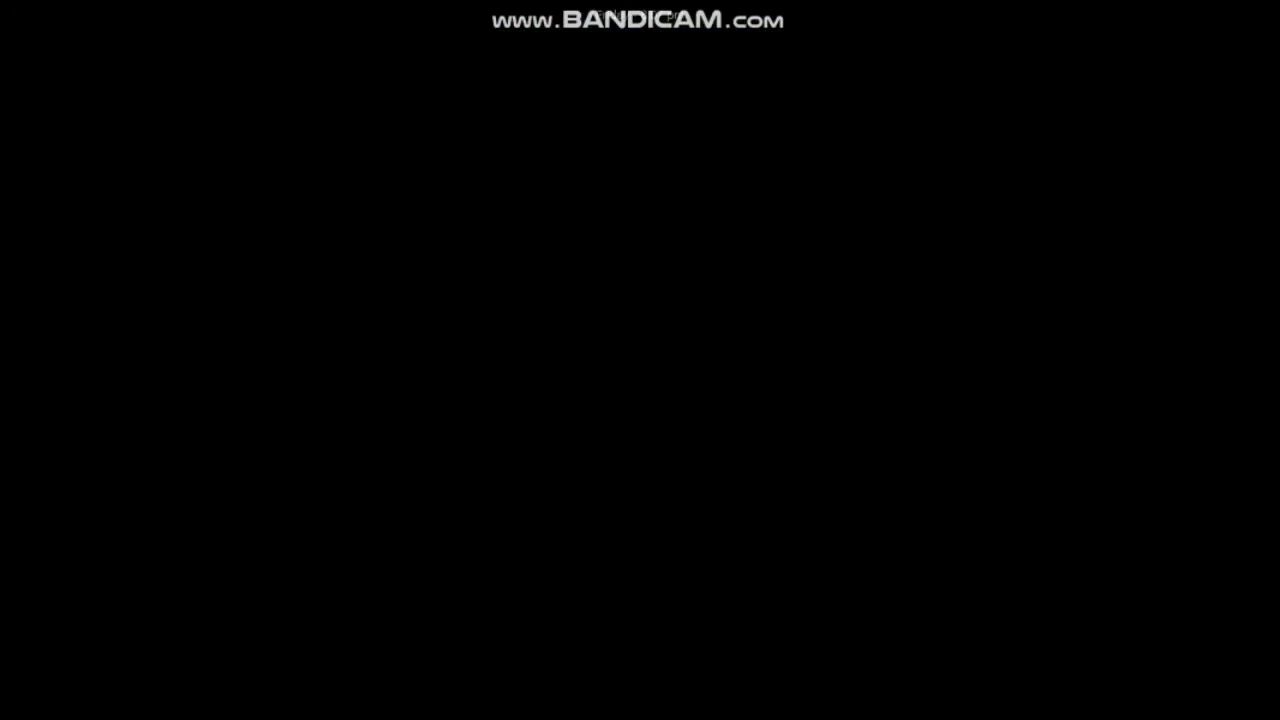